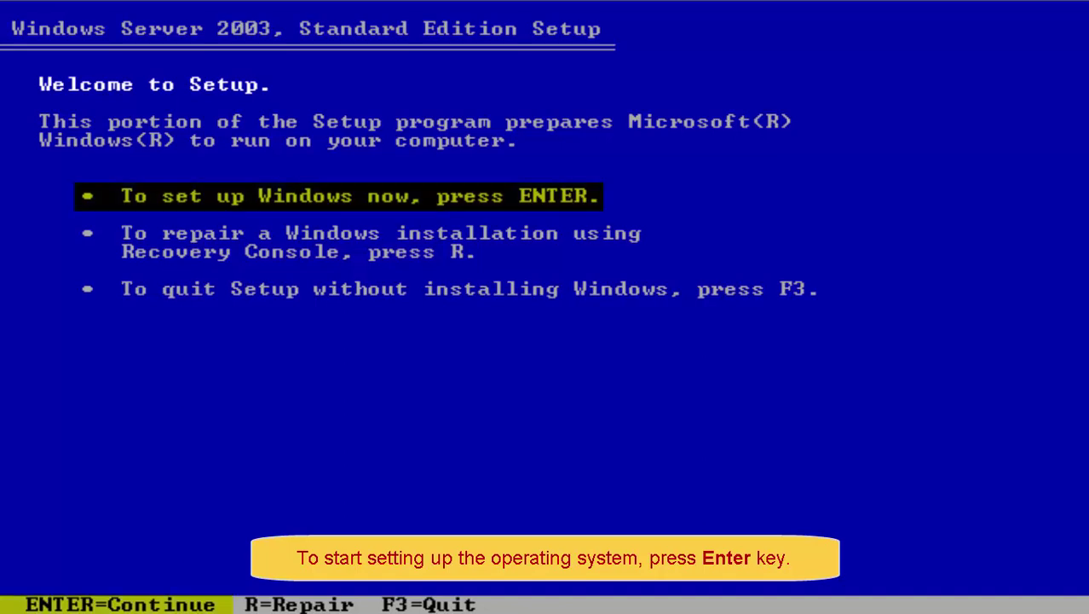
Step: Start Windows setup and page through the licence agreement to its final page
{"action": "key", "text": "Return"}
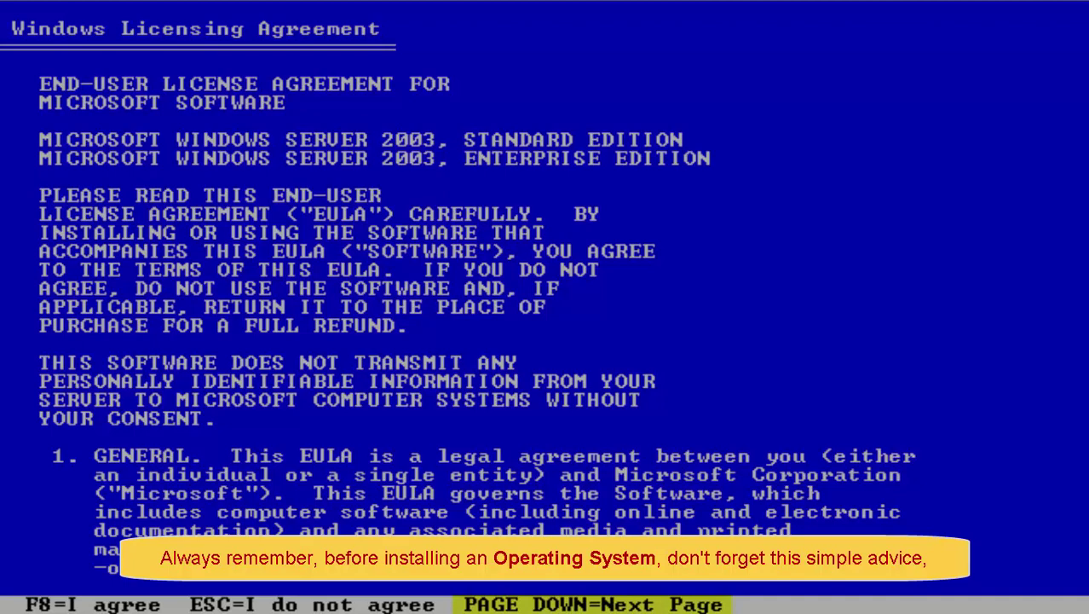
{"action": "key", "text": "Page_Down"}
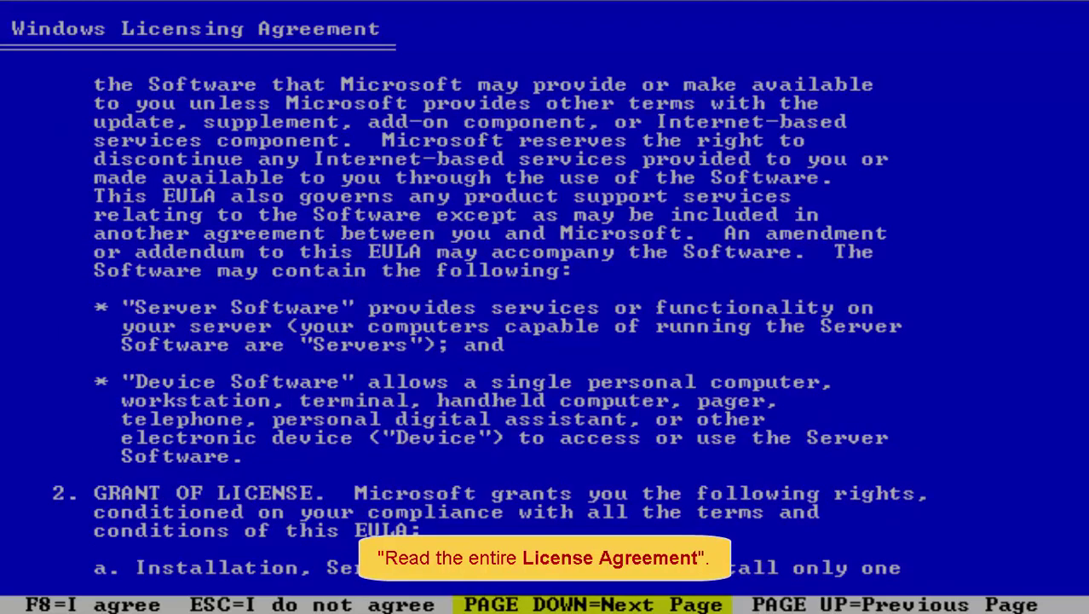
{"action": "key", "text": "Page_Down"}
{"action": "key", "text": "Page_Down"}
{"action": "key", "text": "Page_Down"}
{"action": "key", "text": "Page_Down"}
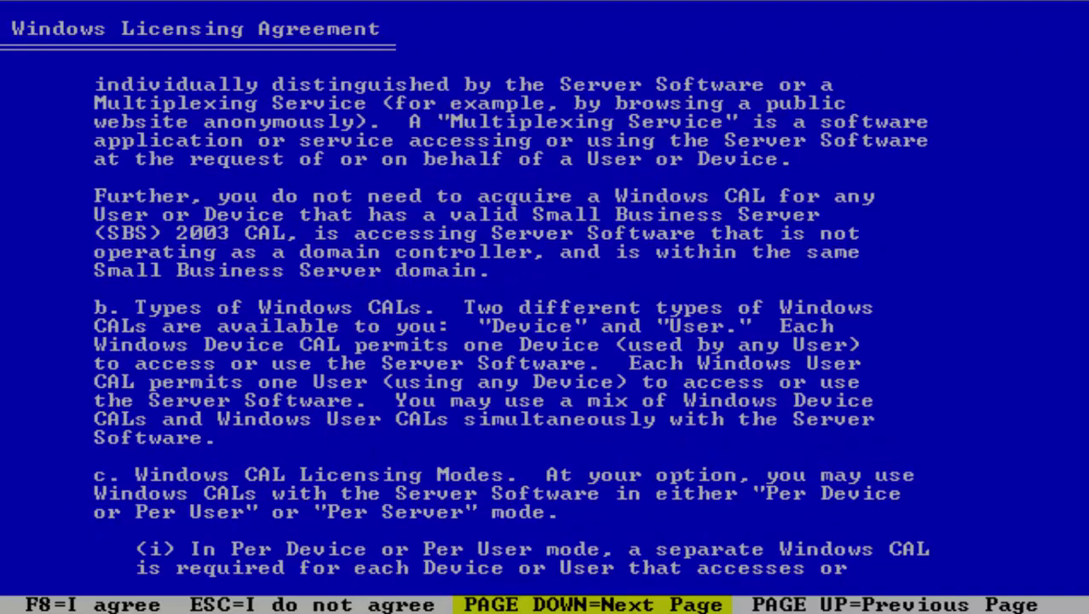
{"action": "key", "text": "Page_Down"}
{"action": "key", "text": "Page_Down"}
{"action": "key", "text": "Page_Down"}
{"action": "key", "text": "Page_Down"}
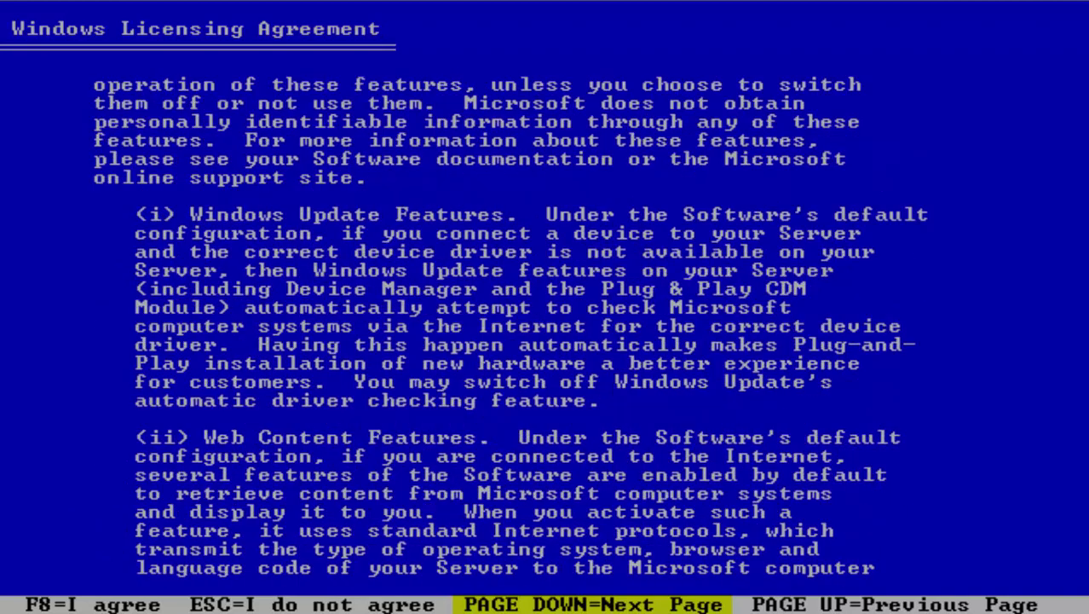
{"action": "key", "text": "Page_Down"}
{"action": "key", "text": "Page_Down"}
{"action": "key", "text": "Page_Down"}
{"action": "key", "text": "Page_Down"}
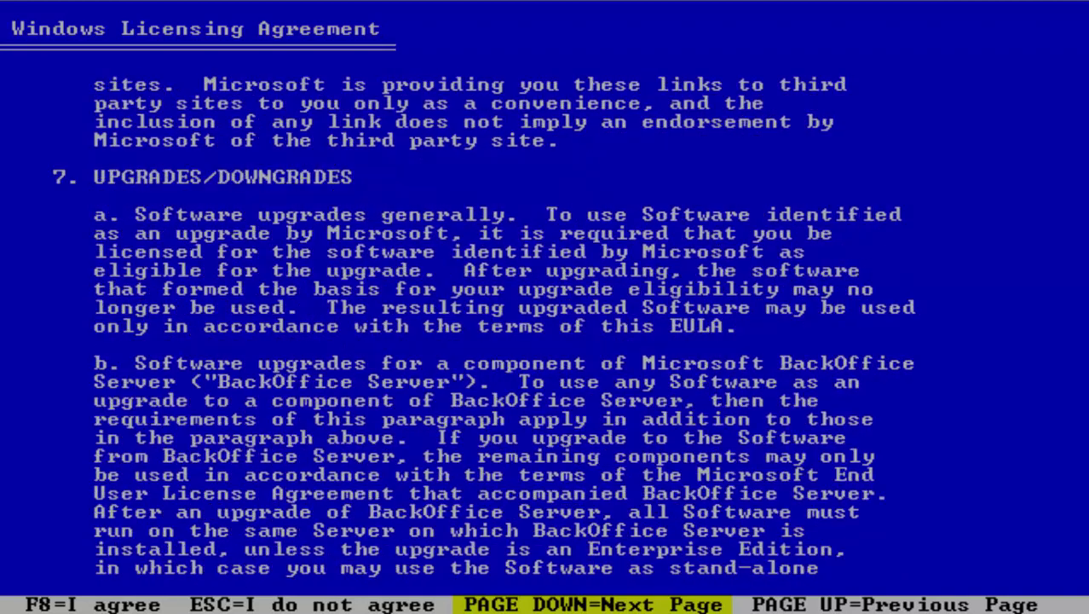
{"action": "key", "text": "Page_Down"}
{"action": "key", "text": "Page_Down"}
{"action": "key", "text": "Page_Down"}
{"action": "key", "text": "Page_Down"}
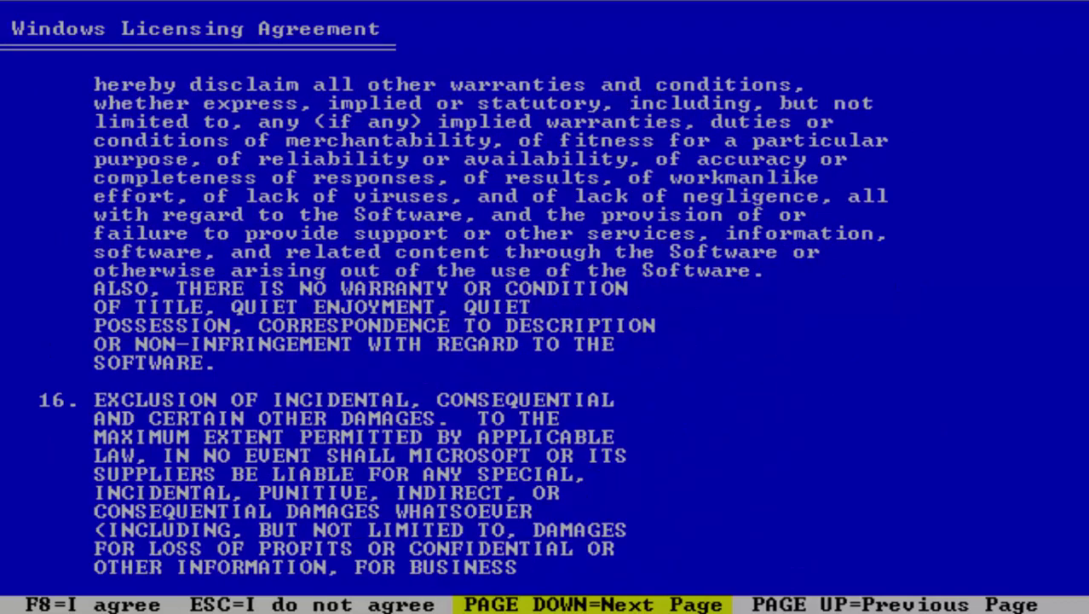
{"action": "key", "text": "Page_Down"}
{"action": "key", "text": "Page_Down"}
{"action": "key", "text": "Page_Down"}
{"action": "key", "text": "Page_Down"}
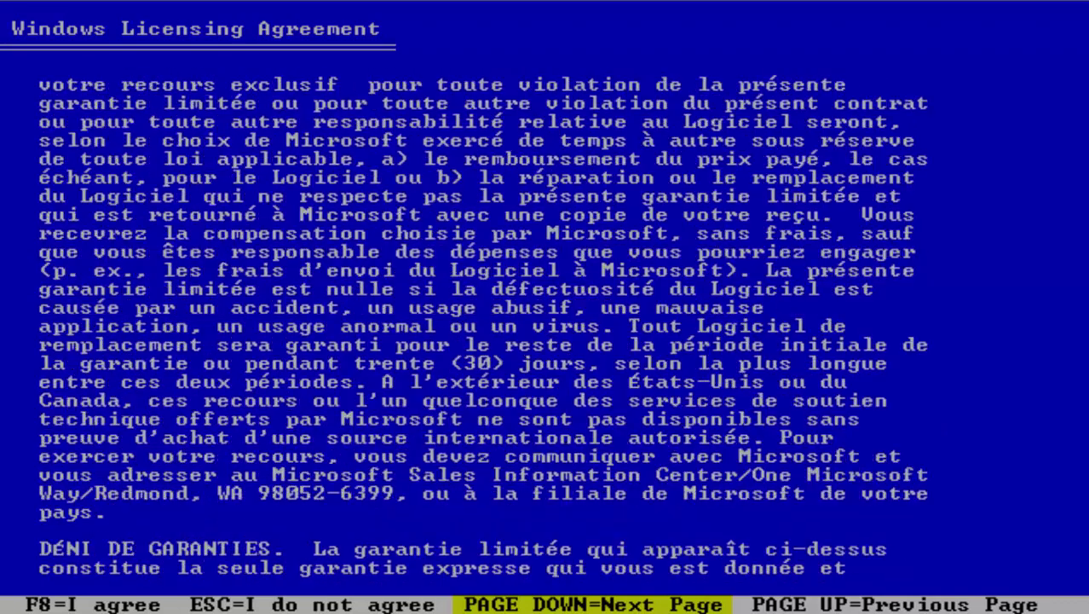
{"action": "key", "text": "Page_Down"}
{"action": "key", "text": "Page_Down"}
{"action": "key", "text": "Page_Down"}
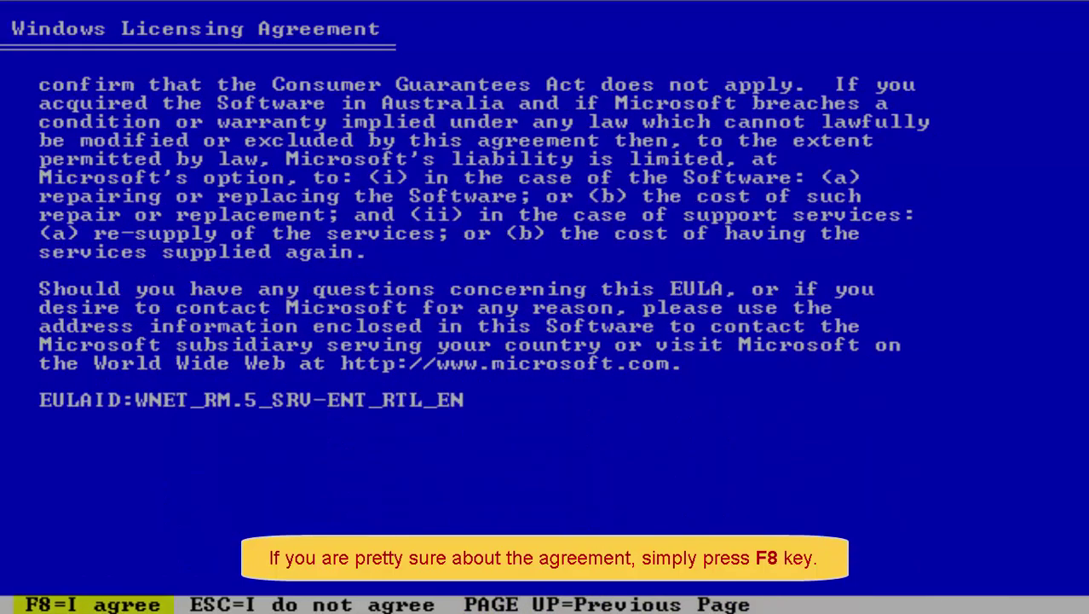
Step: Accept the licence and create a 30001 MB partition C: in the unpartitioned space
{"action": "key", "text": "F8"}
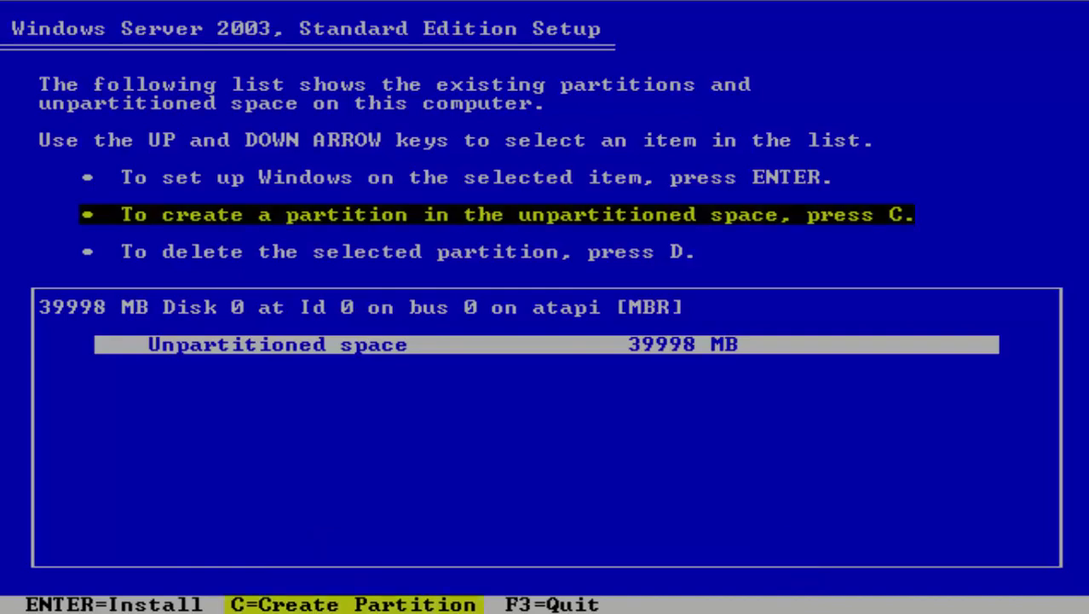
{"action": "key", "text": "c"}
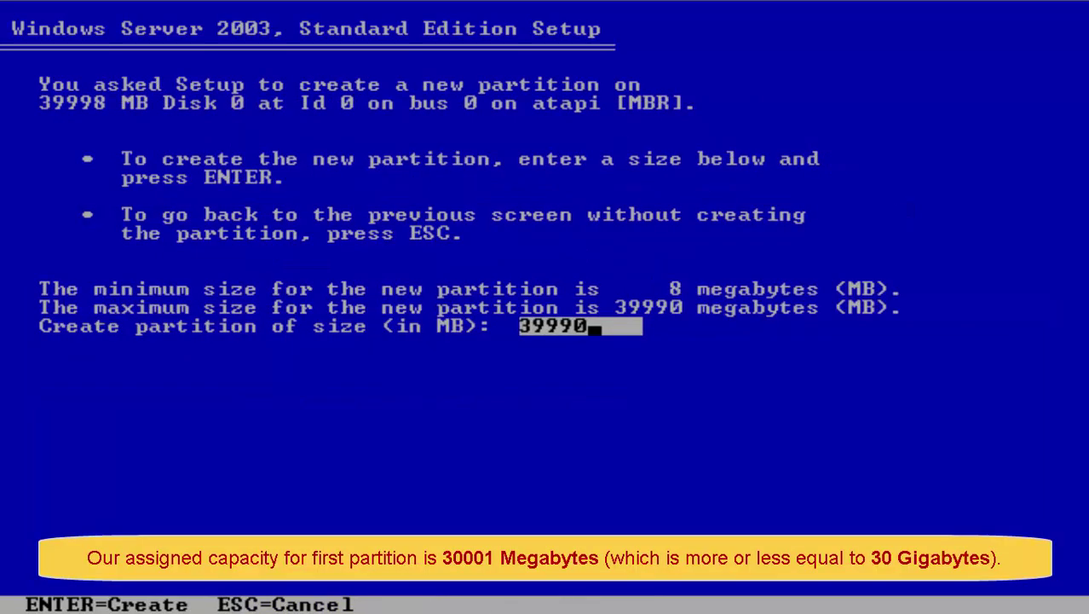
{"action": "key", "text": "BackSpace"}
{"action": "key", "text": "BackSpace"}
{"action": "key", "text": "BackSpace"}
{"action": "key", "text": "BackSpace"}
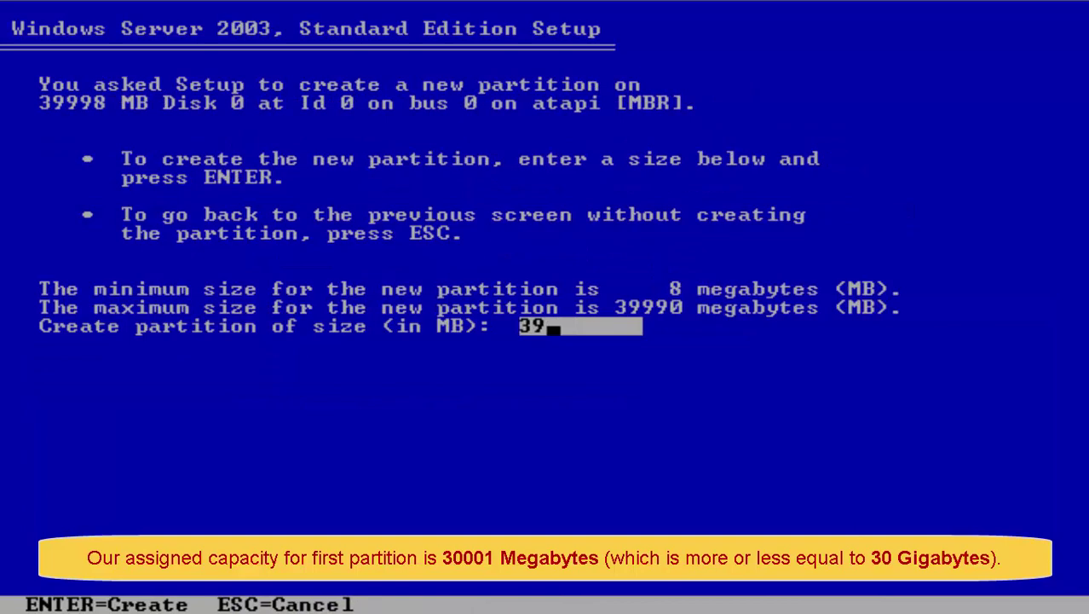
{"action": "type", "text": "000"}
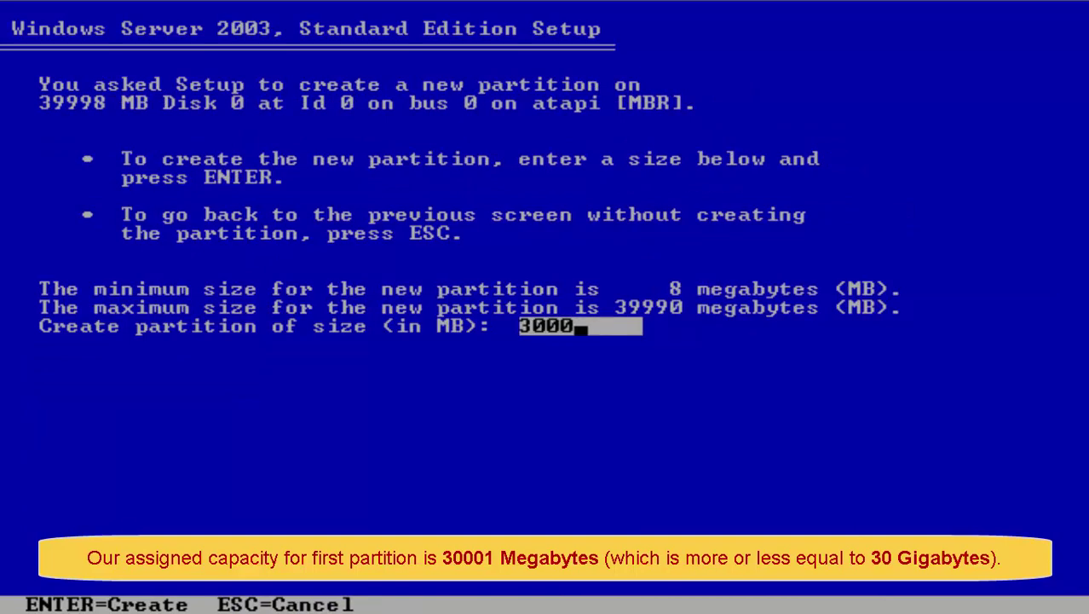
{"action": "type", "text": "1"}
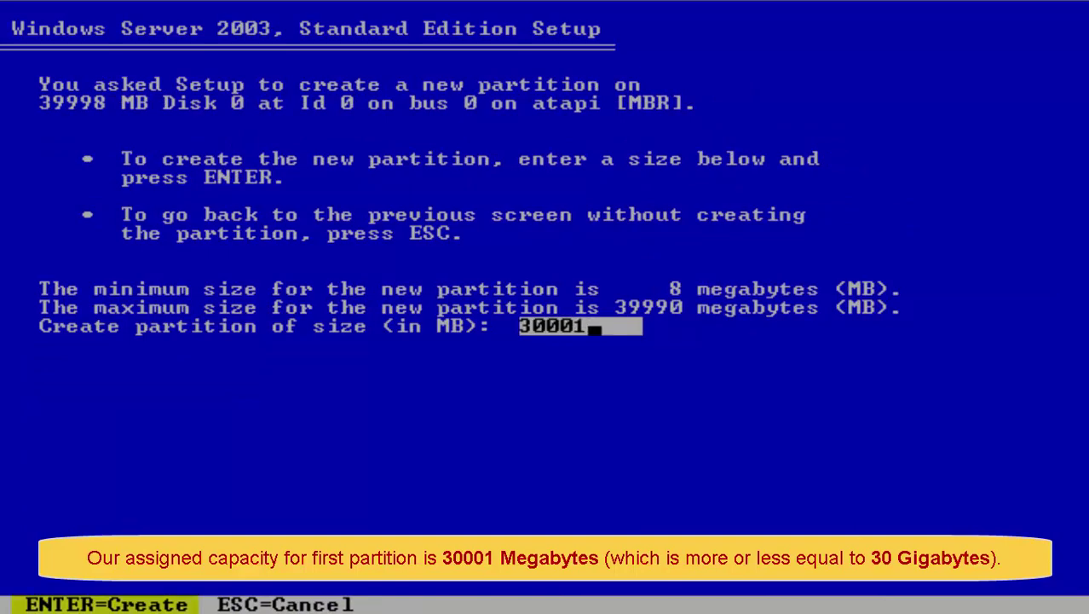
{"action": "key", "text": "Return"}
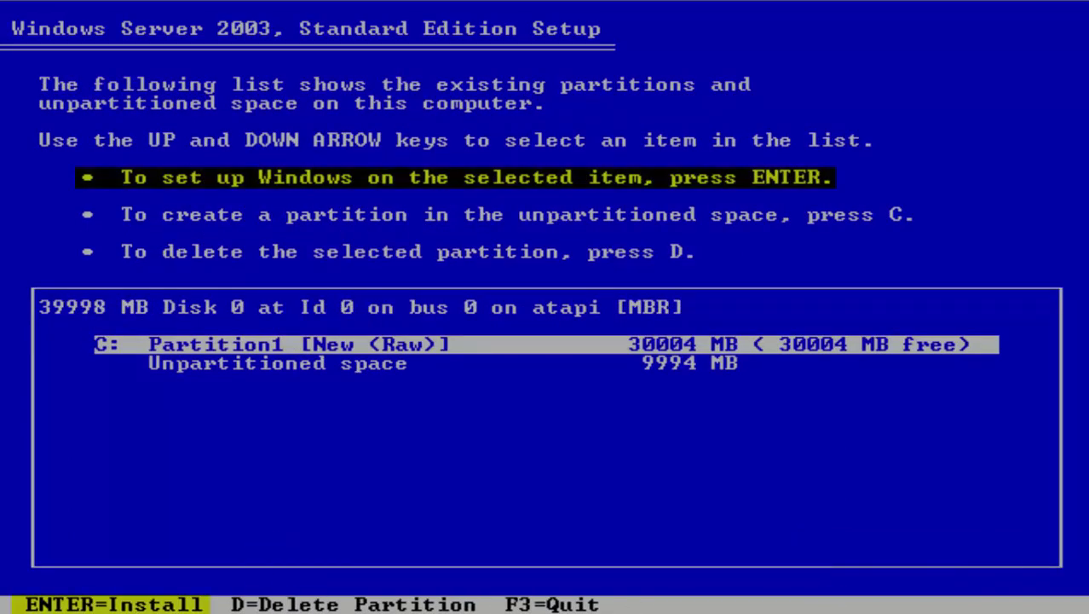
Step: Install Windows on partition C: using a full NTFS format
{"action": "key", "text": "Return"}
{"action": "key", "text": "Down"}
{"action": "key", "text": "Down"}
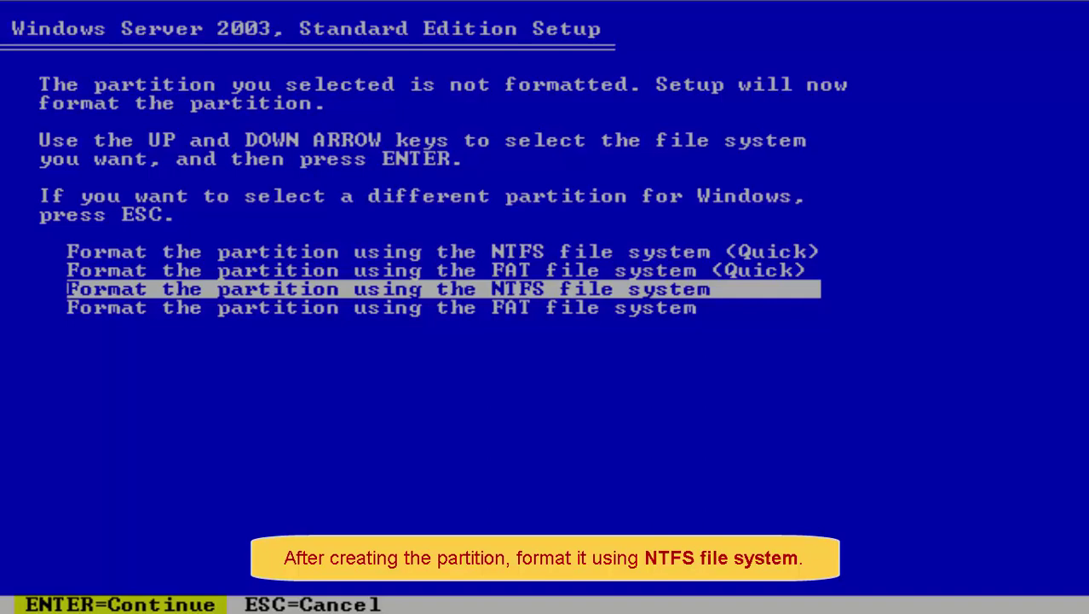
{"action": "key", "text": "Return"}
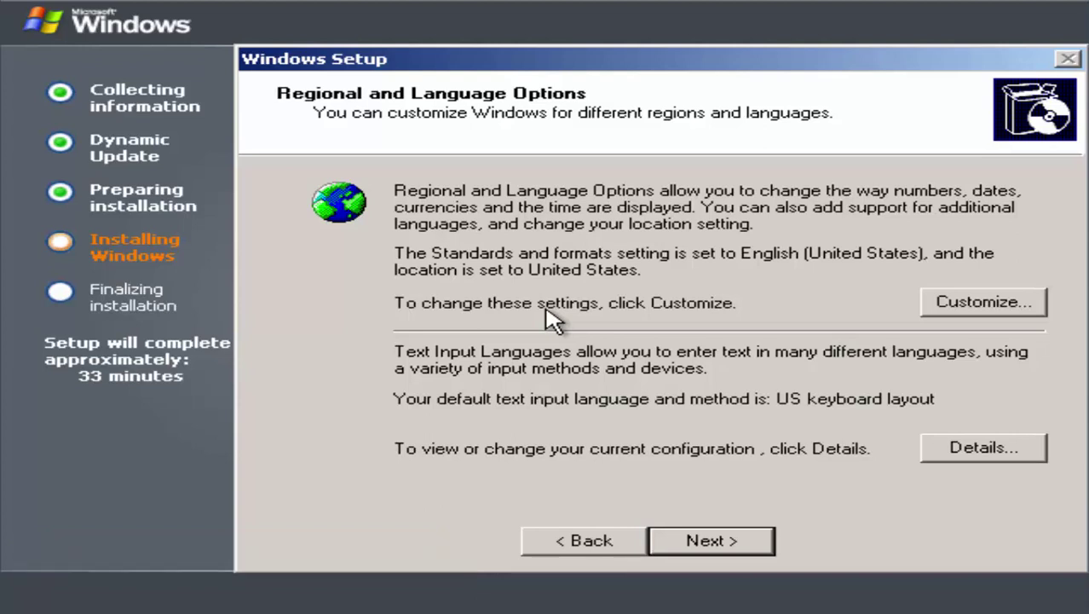
Step: Keep default regional settings and enter the owner's name and organization
{"action": "key", "text": "alt"}
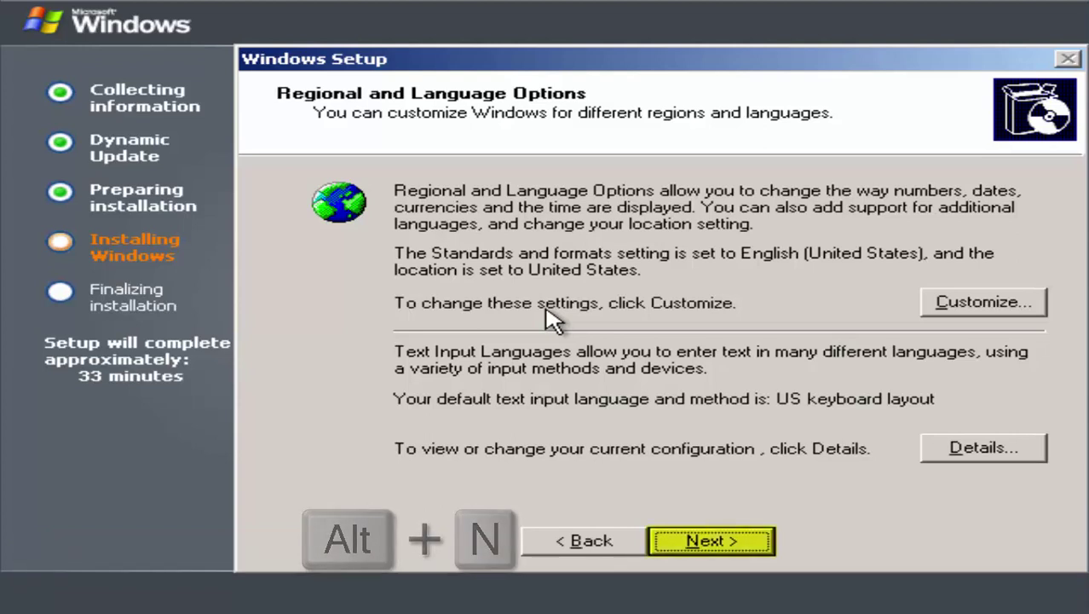
{"action": "key", "text": "alt+n"}
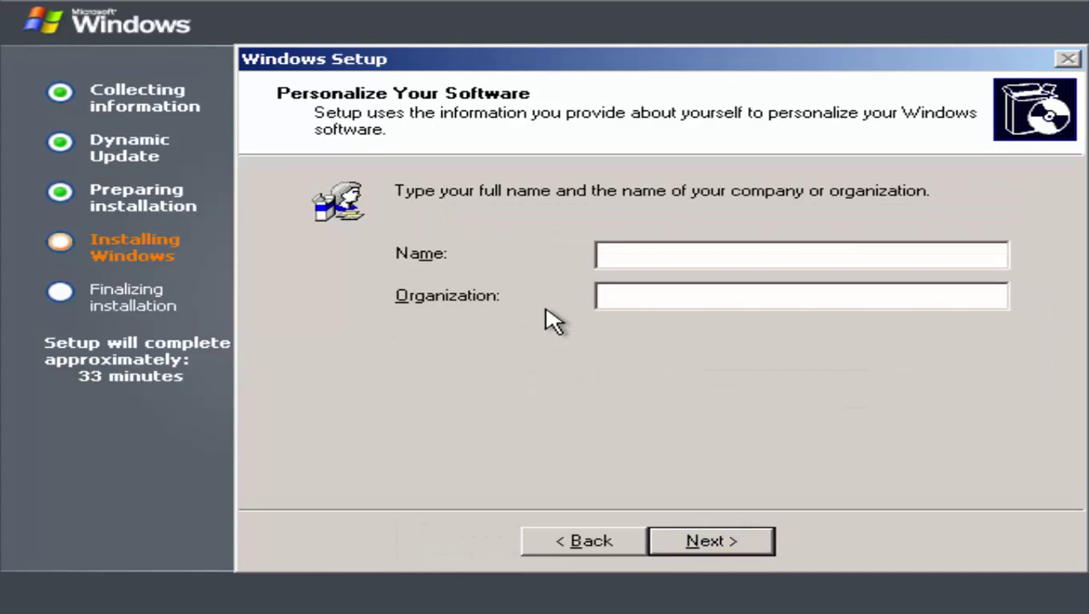
{"action": "type", "text": "ICONS"}
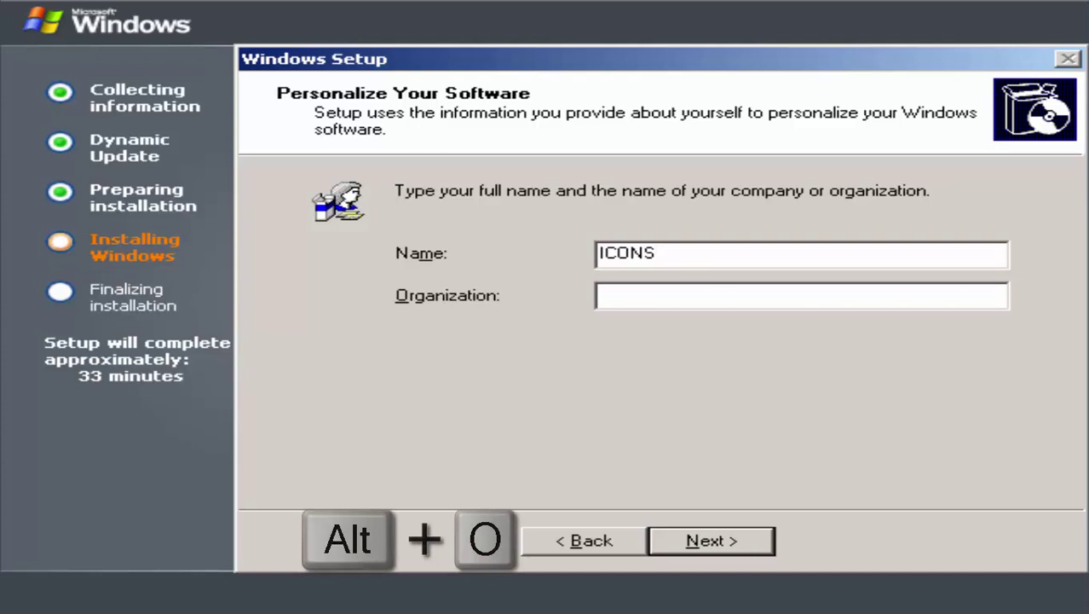
{"action": "key", "text": "alt+o"}
{"action": "type", "text": "T"}
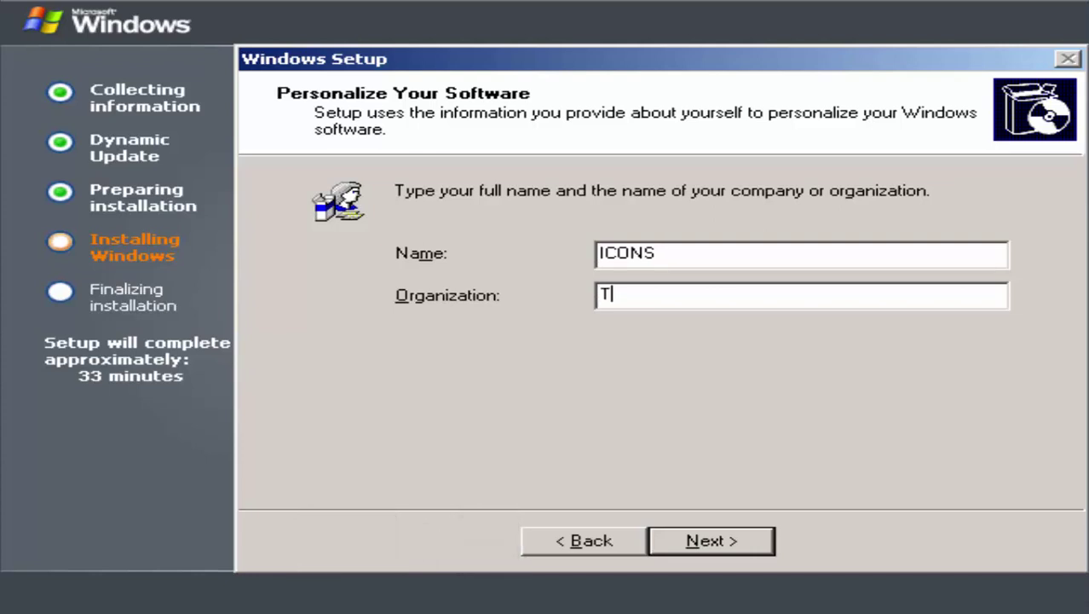
{"action": "type", "text": "SOOST"}
{"action": "key", "text": "alt+n"}
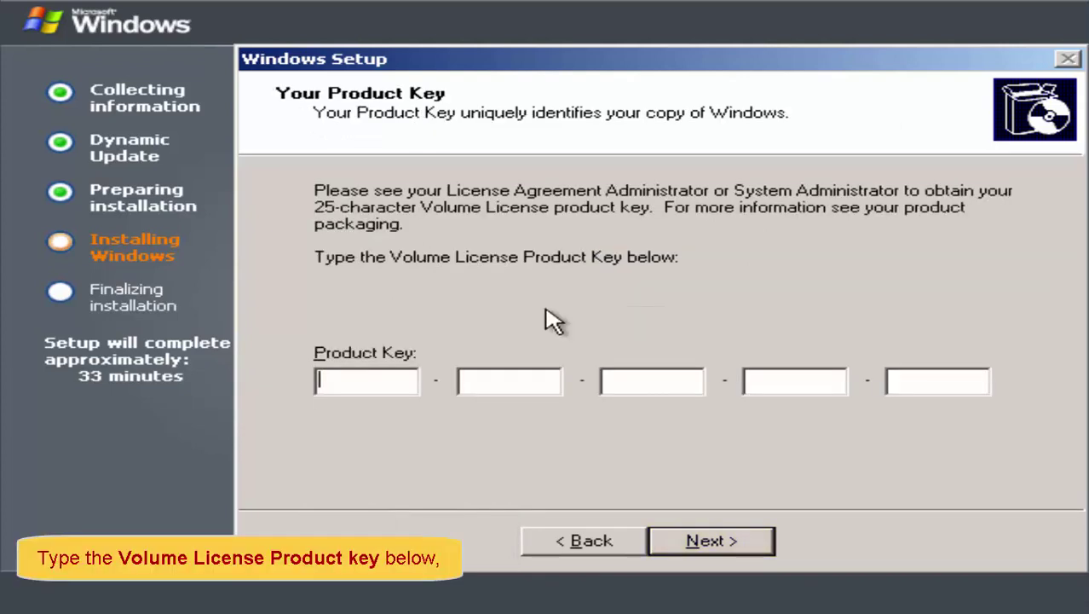
Step: Enter the 25-character volume licence product key
{"action": "type", "text": "XXXXX"}
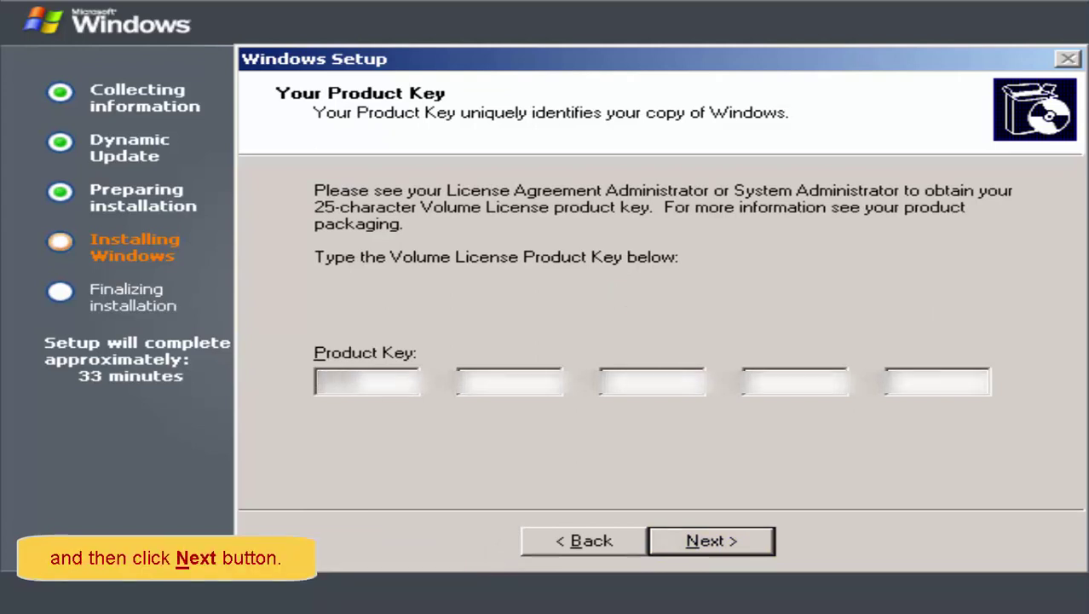
{"action": "type", "text": "XXX"}
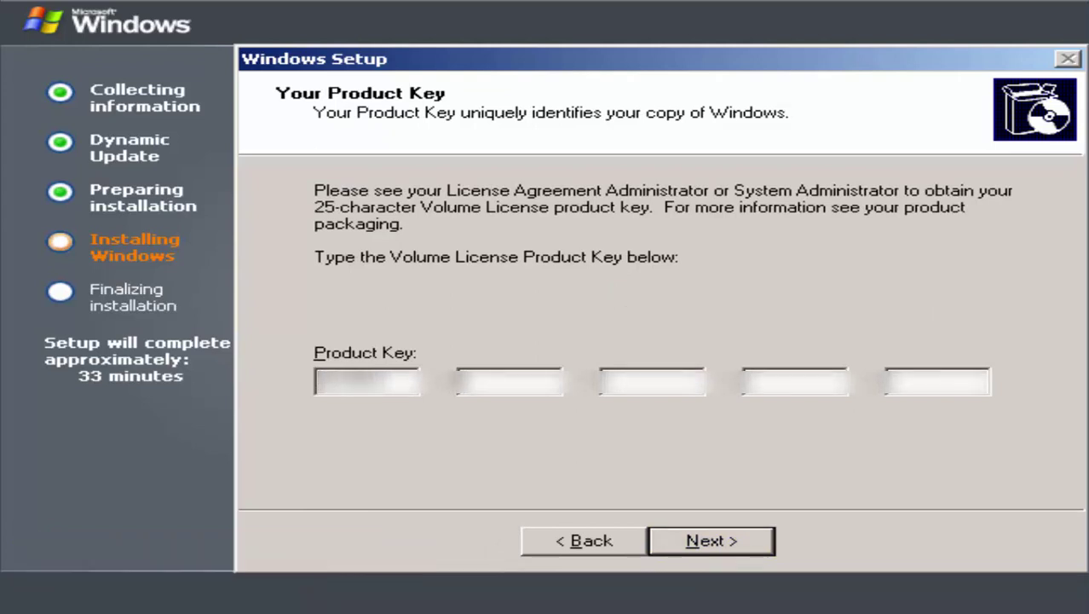
{"action": "type", "text": "XXXX"}
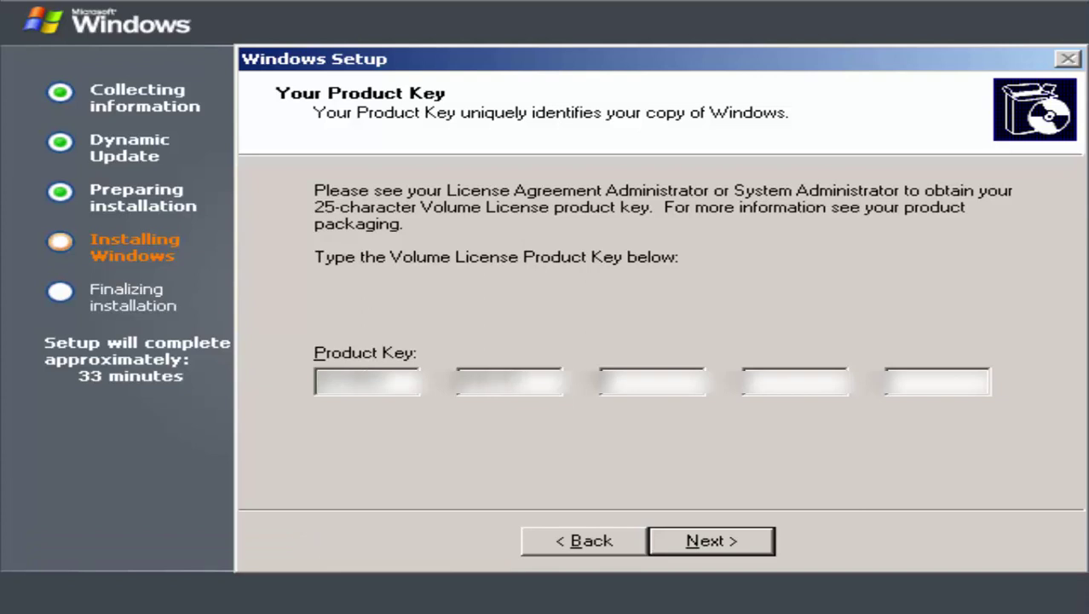
{"action": "type", "text": "XXXXXXX"}
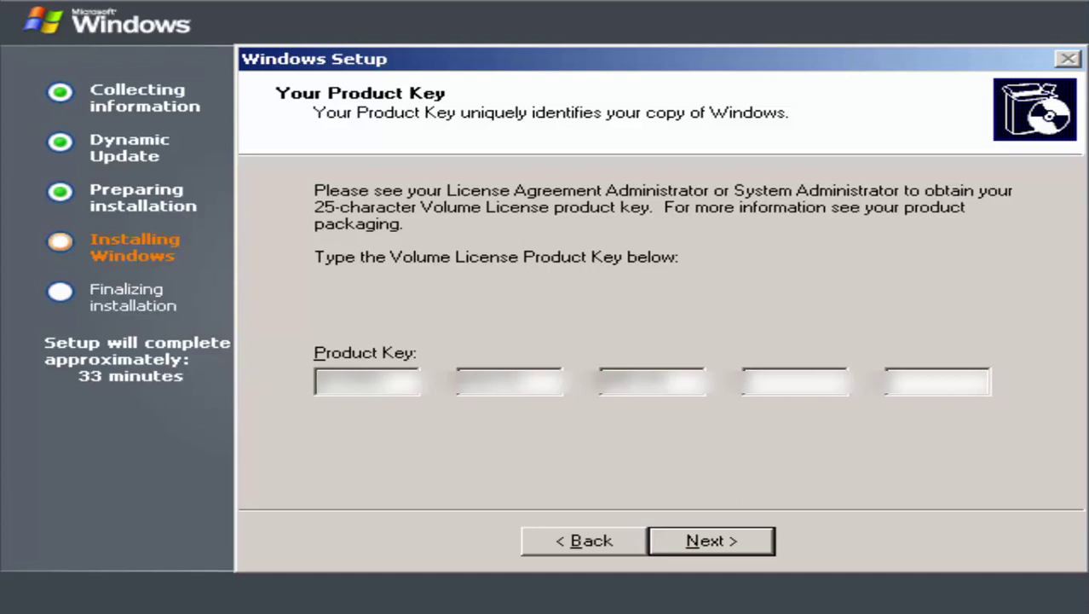
{"action": "type", "text": "XXXX"}
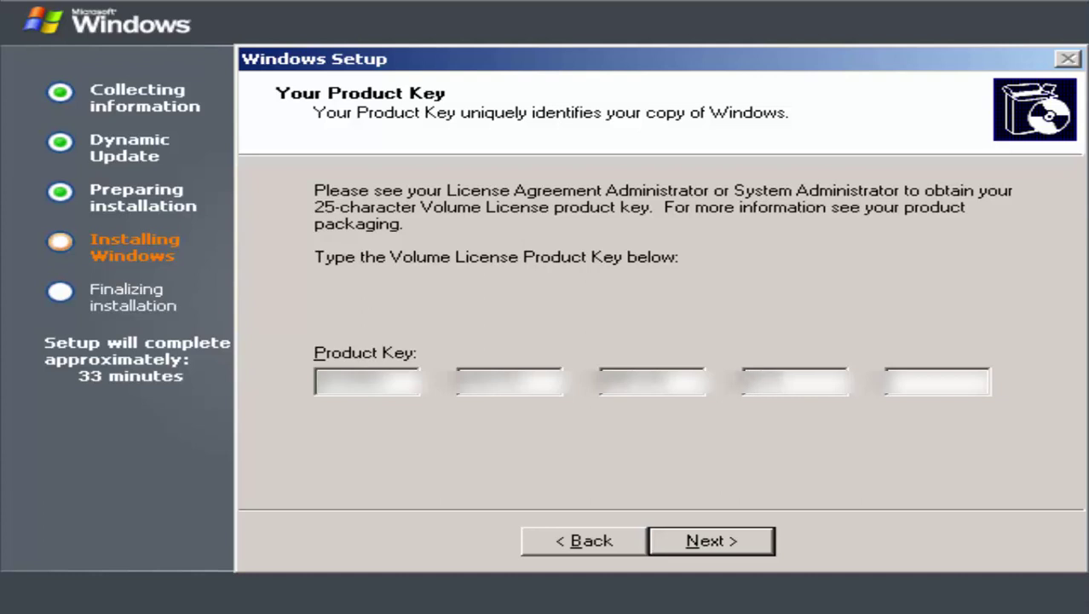
{"action": "type", "text": "XXXXXXX"}
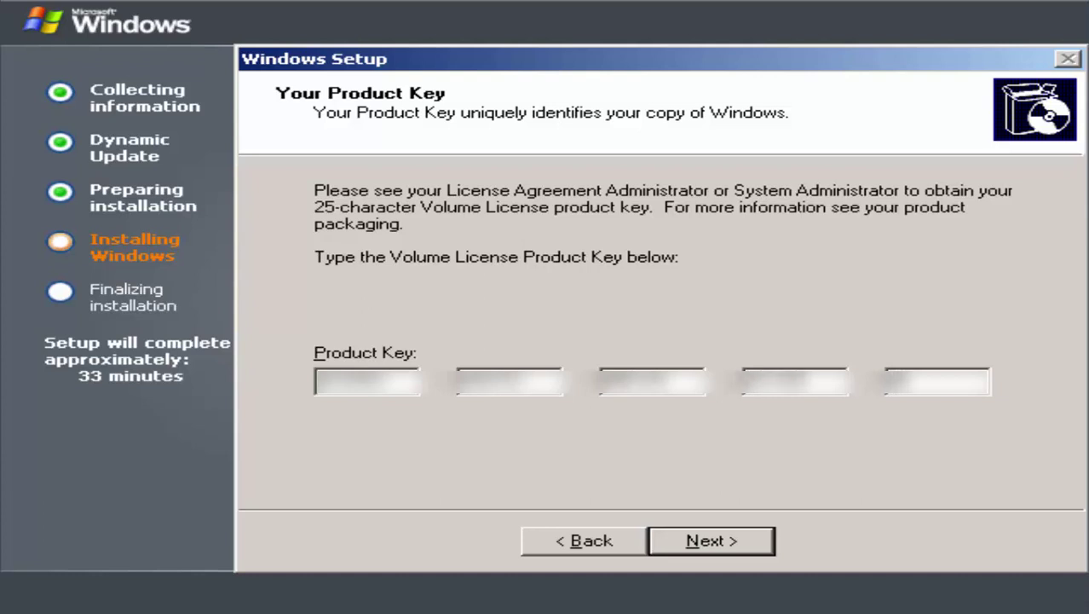
{"action": "type", "text": "XX"}
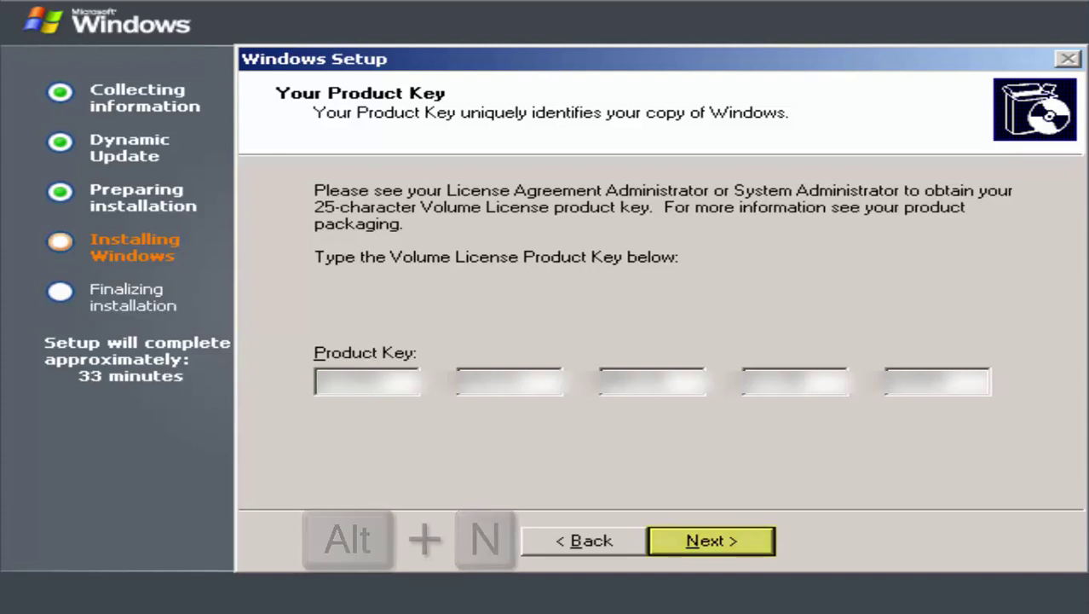
Step: Confirm the product key and keep Per server licensing with 5 connections
{"action": "key", "text": "alt+n"}
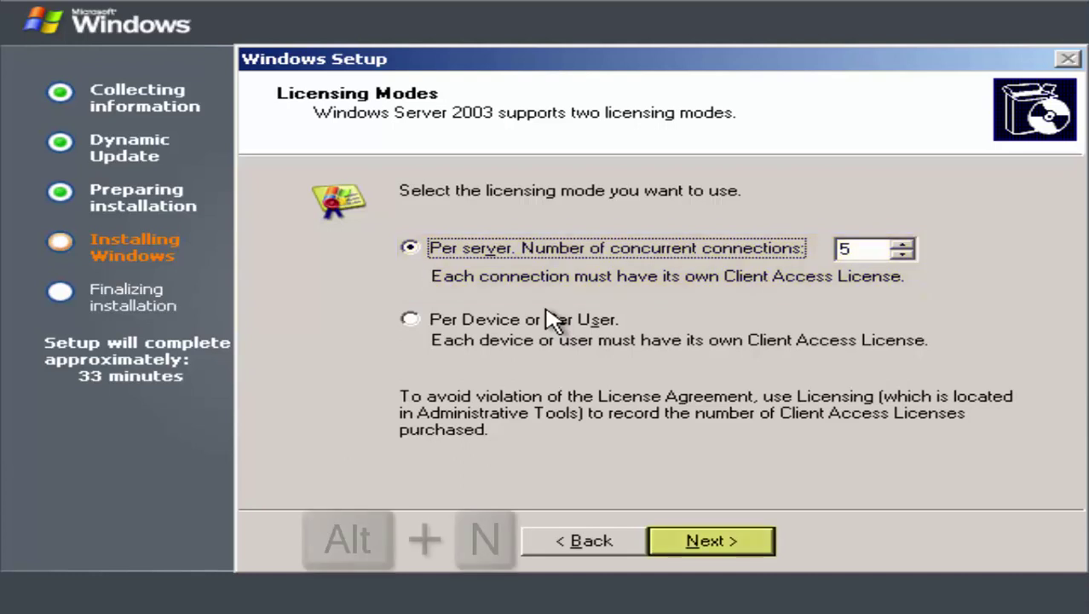
{"action": "key", "text": "alt+n"}
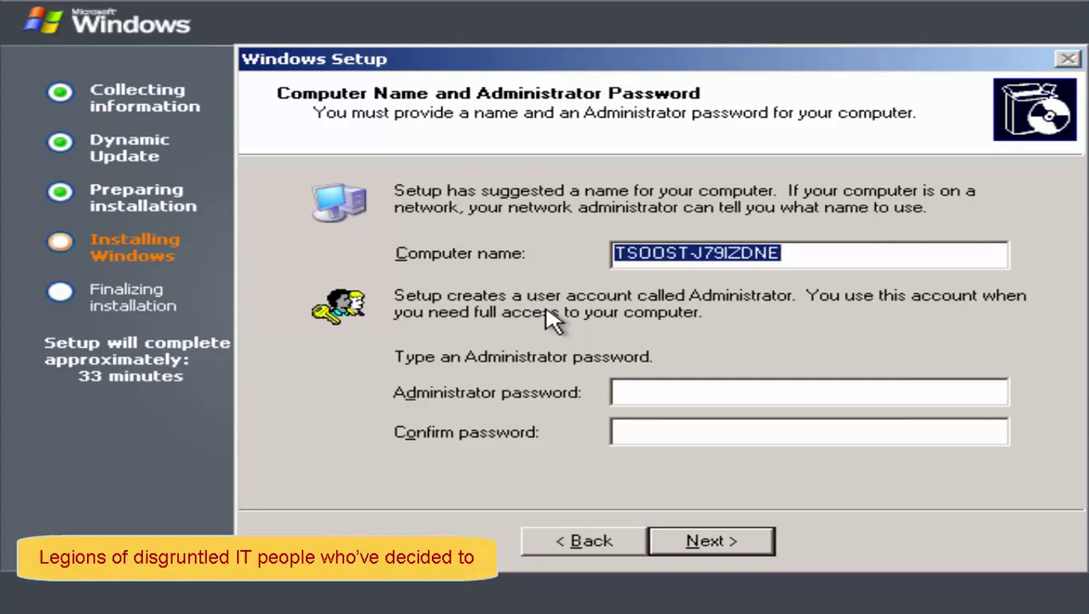
Step: Name the computer CORPS-S319982K3
{"action": "type", "text": "CO"}
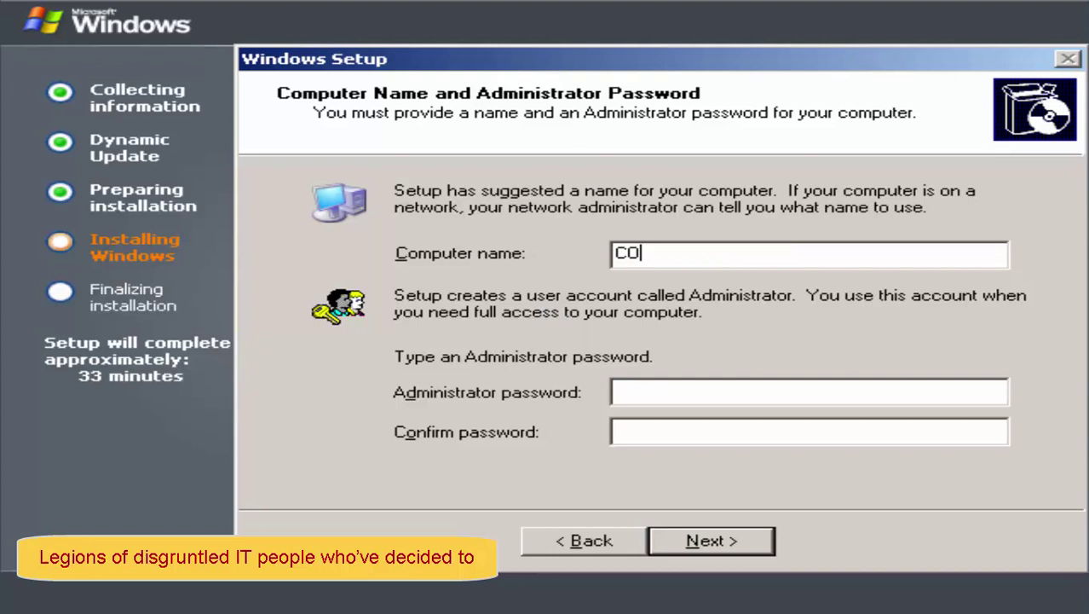
{"action": "type", "text": "RPS-S"}
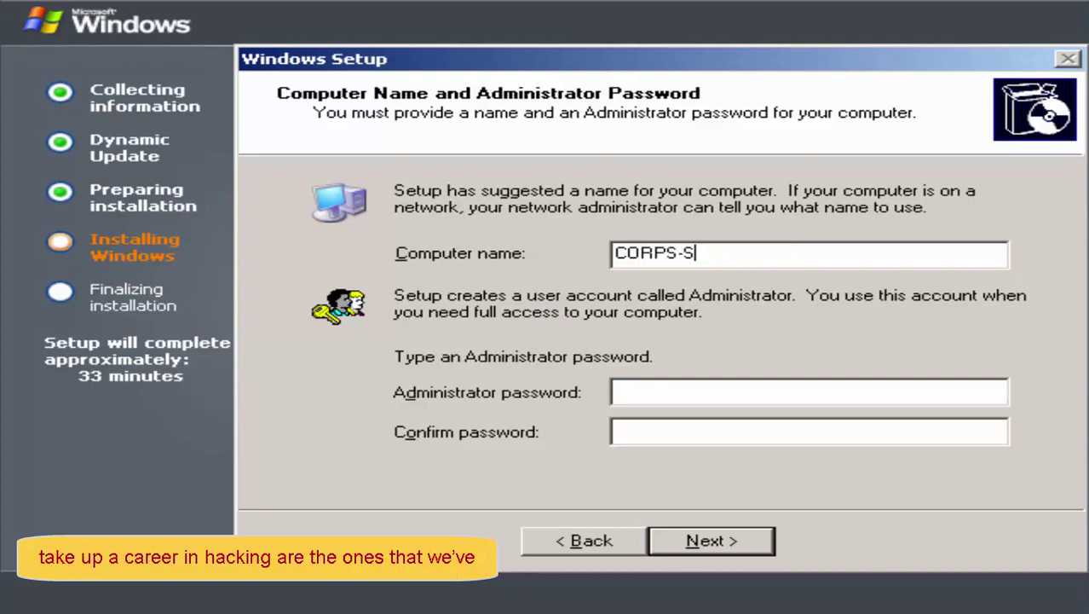
{"action": "type", "text": "3199"}
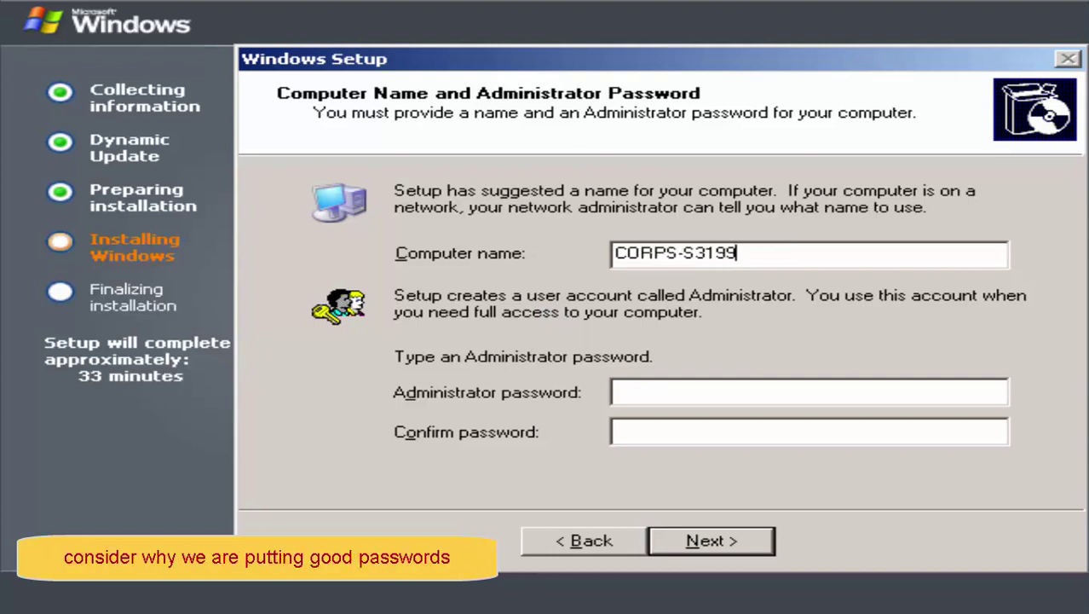
{"action": "type", "text": "82K3"}
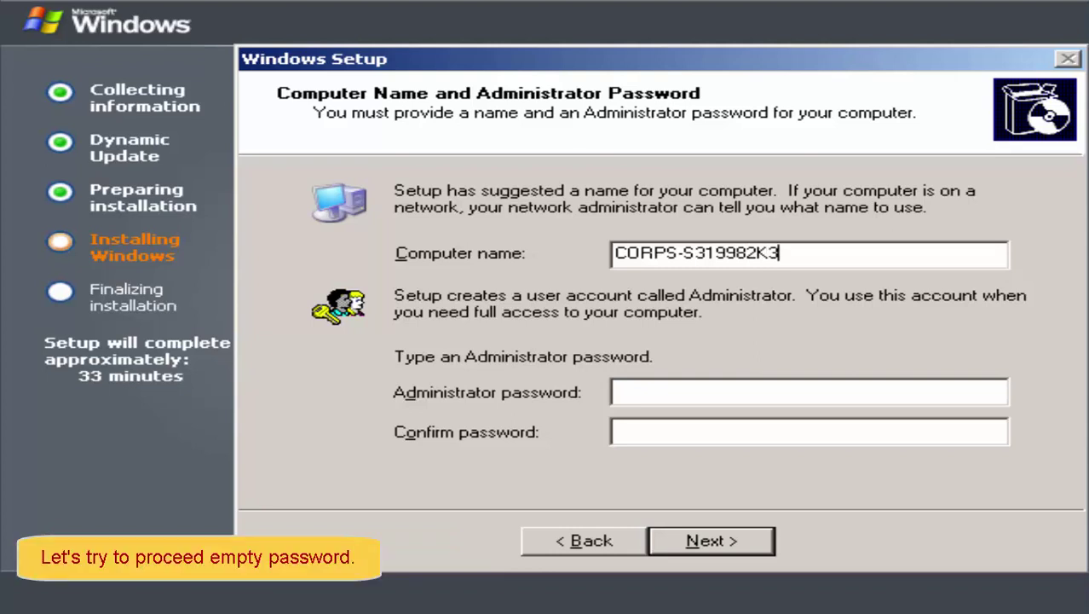
Step: Try a blank and then a weak Administrator password, declining both warnings
{"action": "key", "text": "alt+n"}
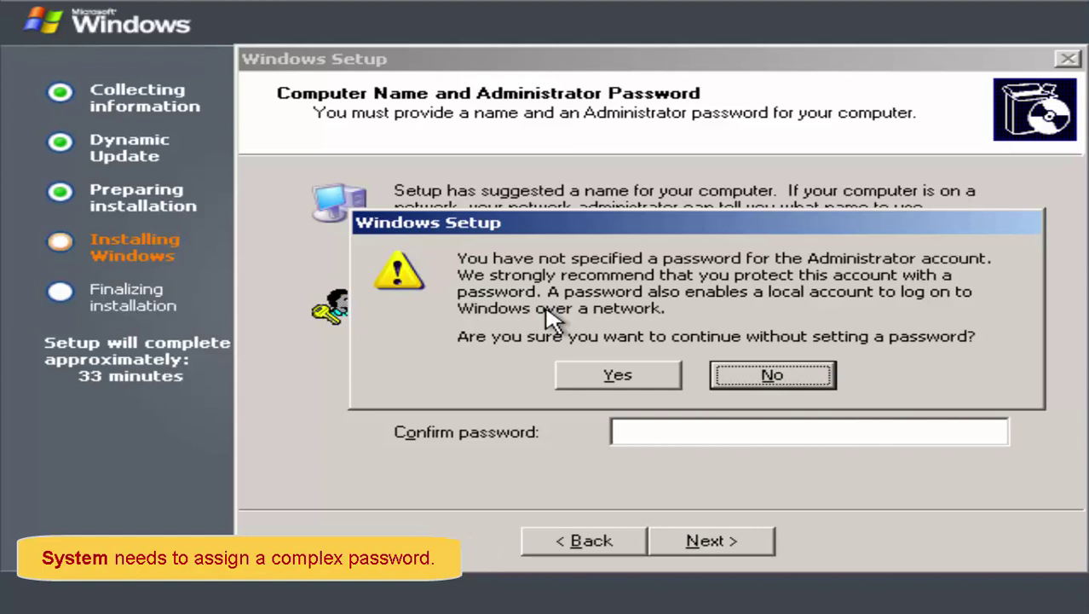
{"action": "key", "text": "alt+n"}
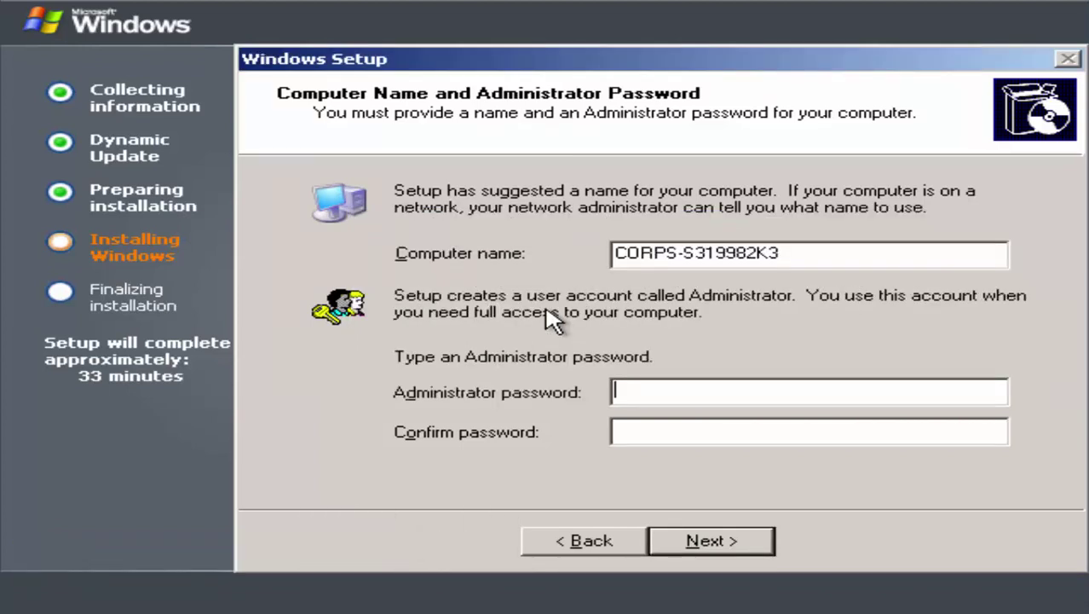
{"action": "type", "text": "12345"}
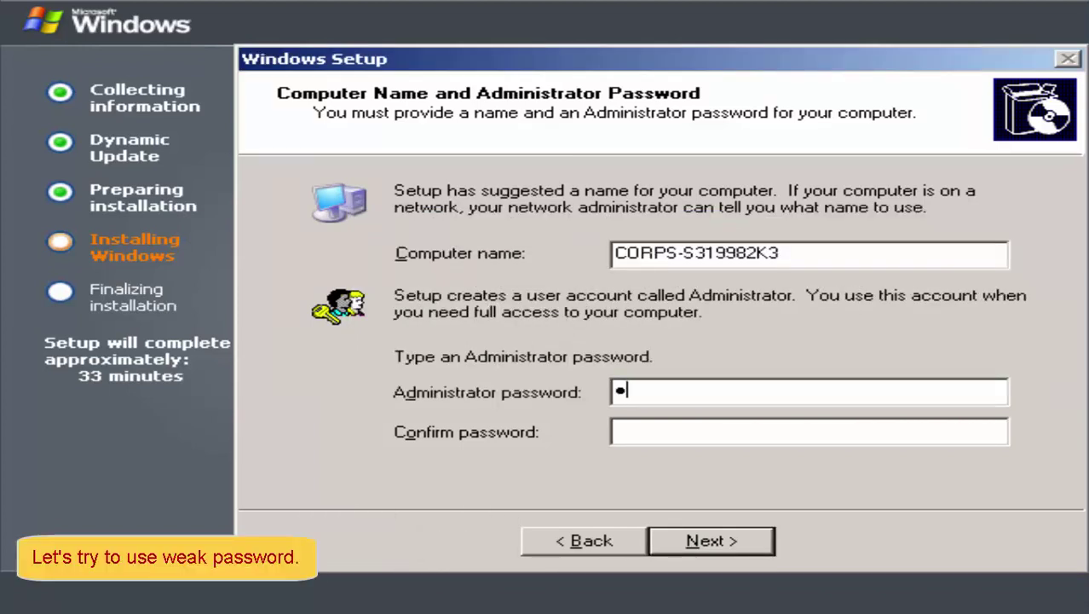
{"action": "type", "text": "6"}
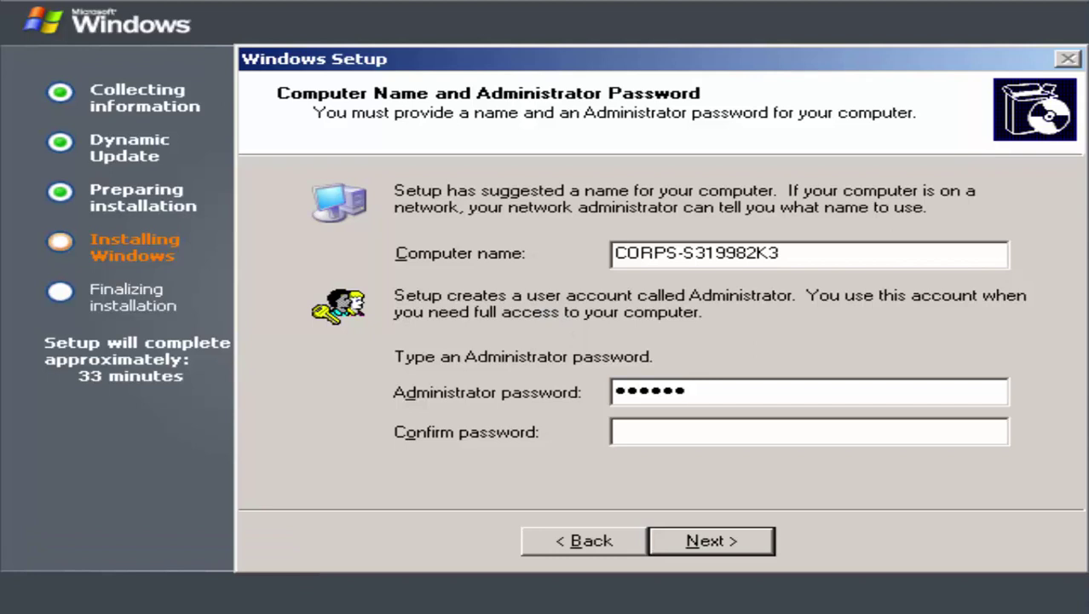
{"action": "key", "text": "alt+o"}
{"action": "type", "text": "123456"}
{"action": "key", "text": "alt+n"}
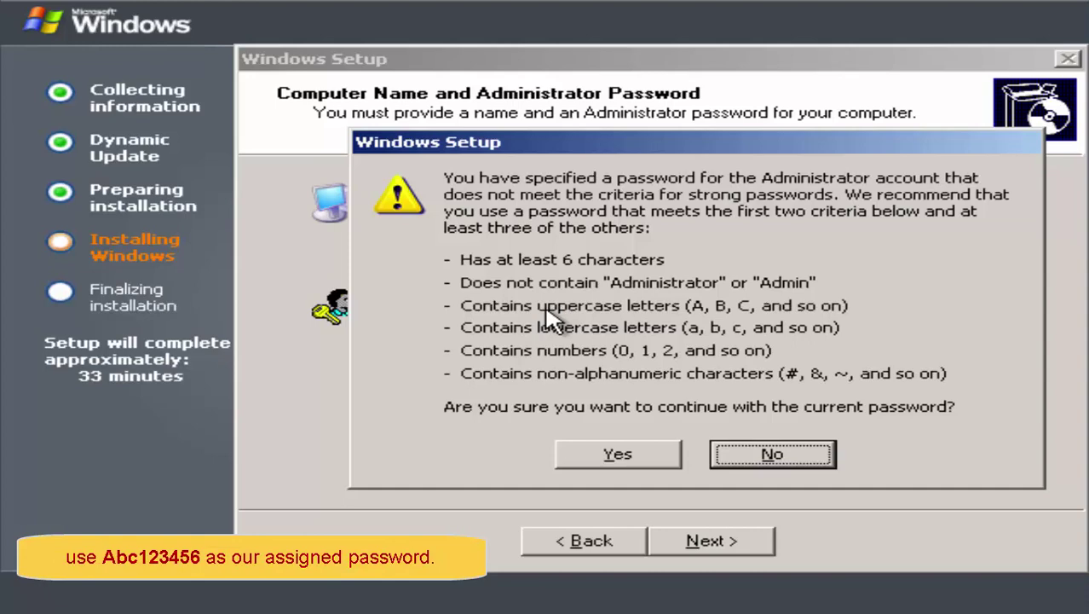
{"action": "key", "text": "Return"}
Step: Enter a stronger Administrator password in both password fields and continue
{"action": "key", "text": "Caps_Lock"}
{"action": "type", "text": "A"}
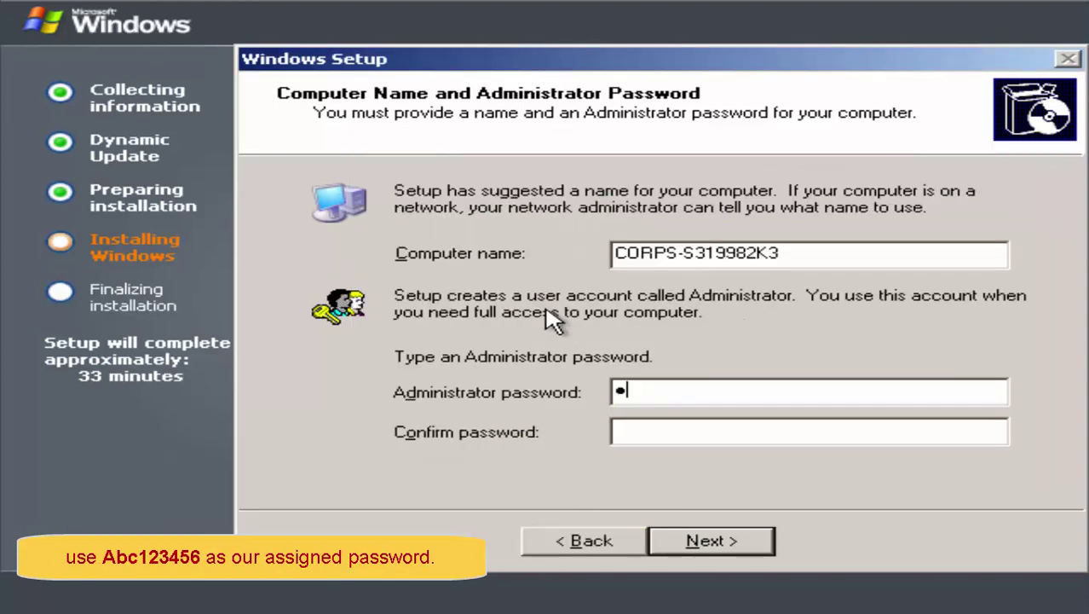
{"action": "type", "text": "bc12"}
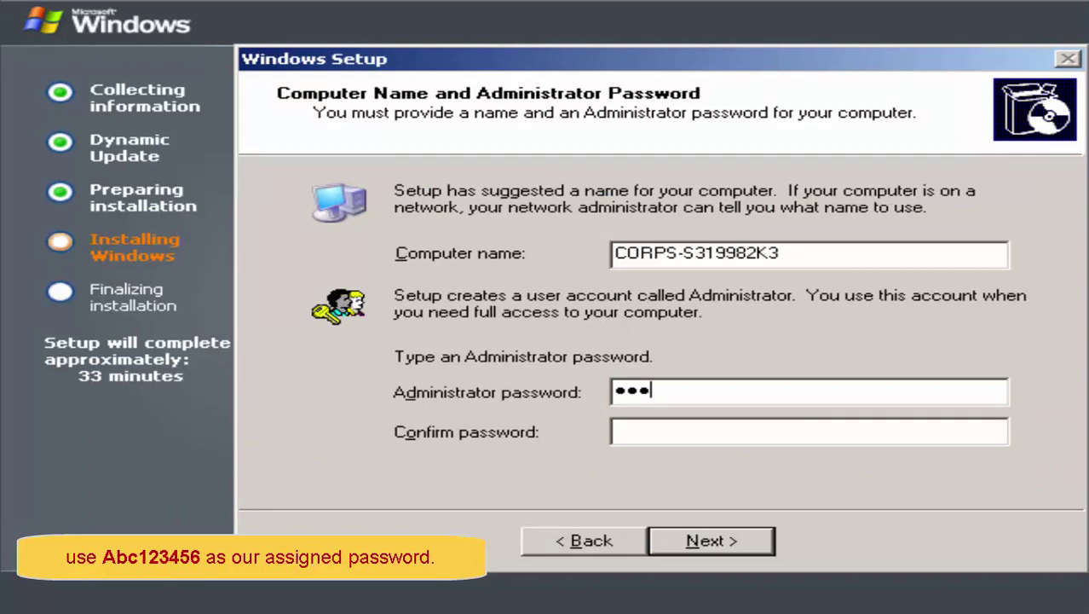
{"action": "type", "text": "3456"}
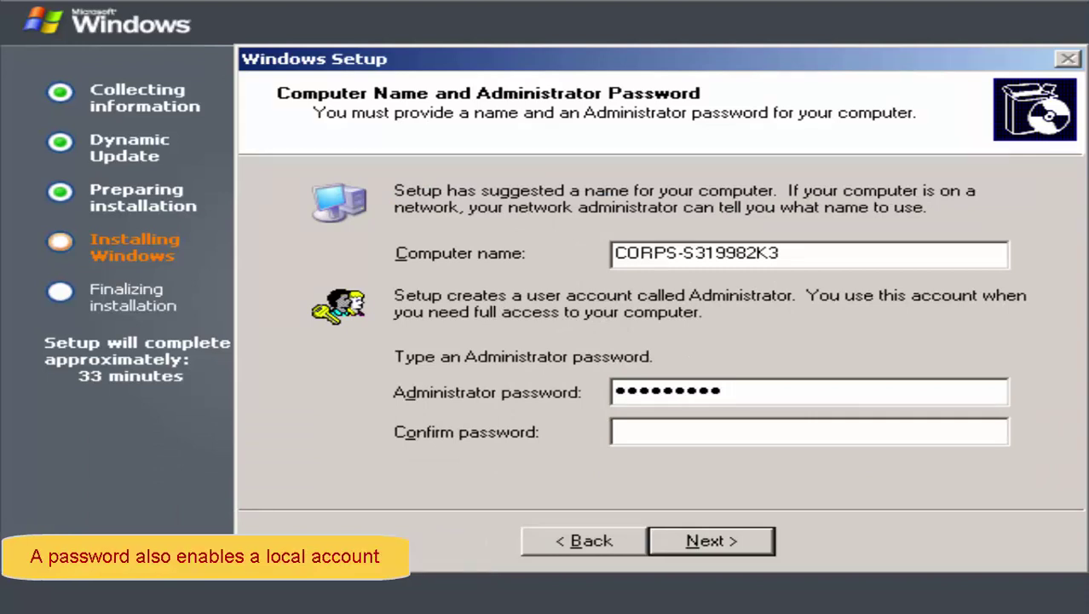
{"action": "key", "text": "Tab"}
{"action": "key", "text": "Caps_Lock"}
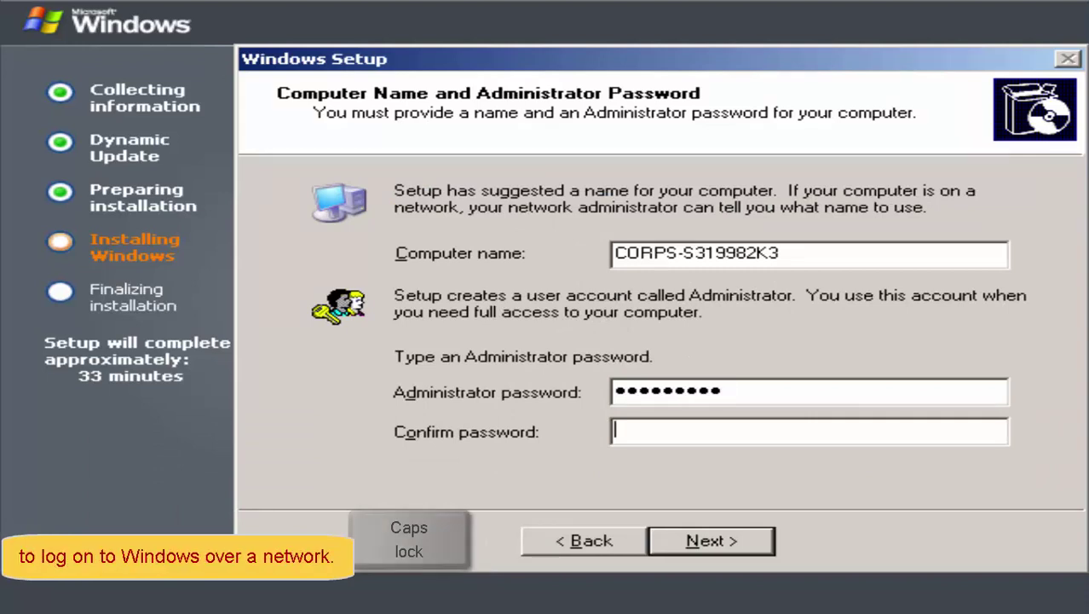
{"action": "type", "text": "abc123"}
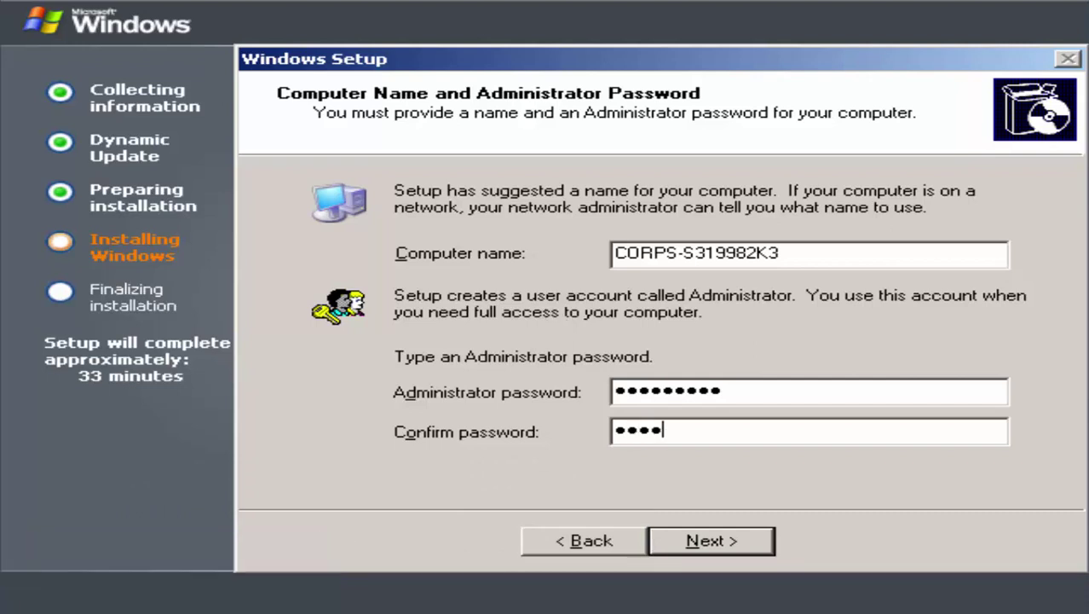
{"action": "type", "text": "456"}
{"action": "key", "text": "alt+n"}
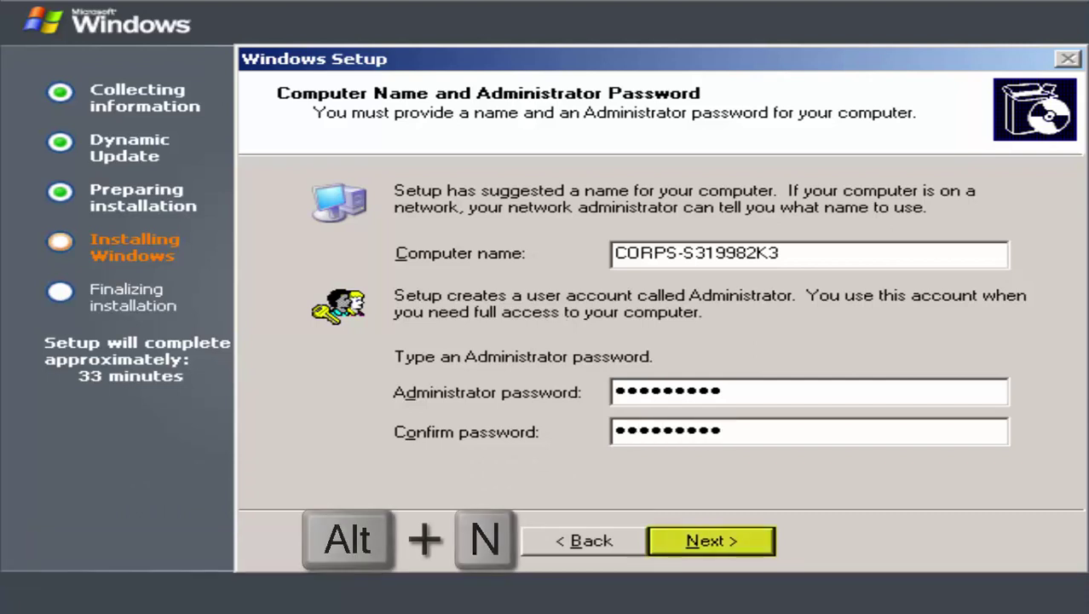
Step: Set the time zone to (GMT+08:00) Taipei and continue
{"action": "key", "text": "alt+t"}
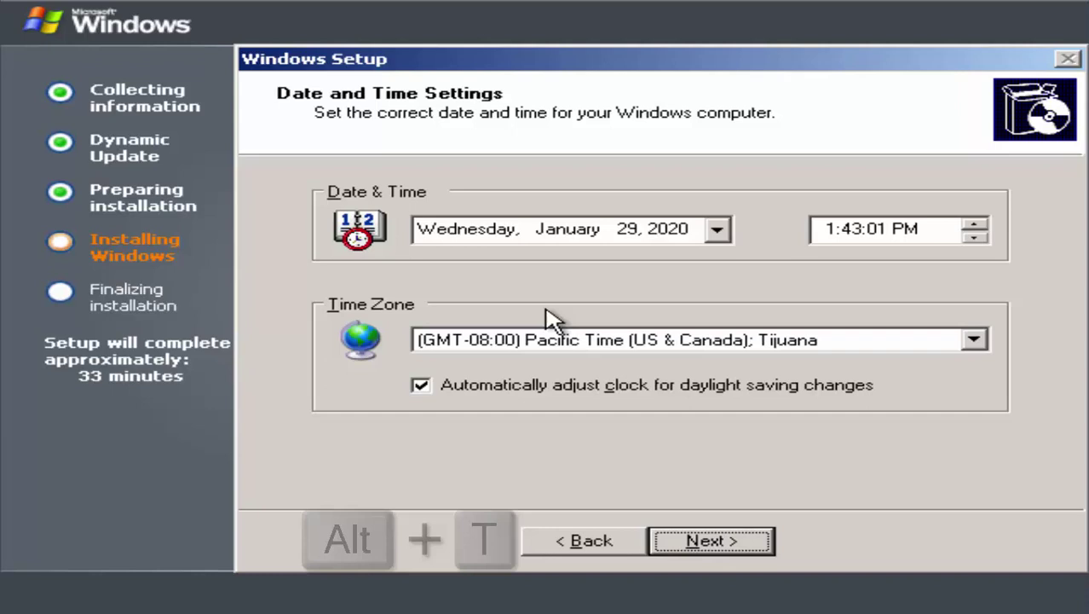
{"action": "key", "text": "Home"}
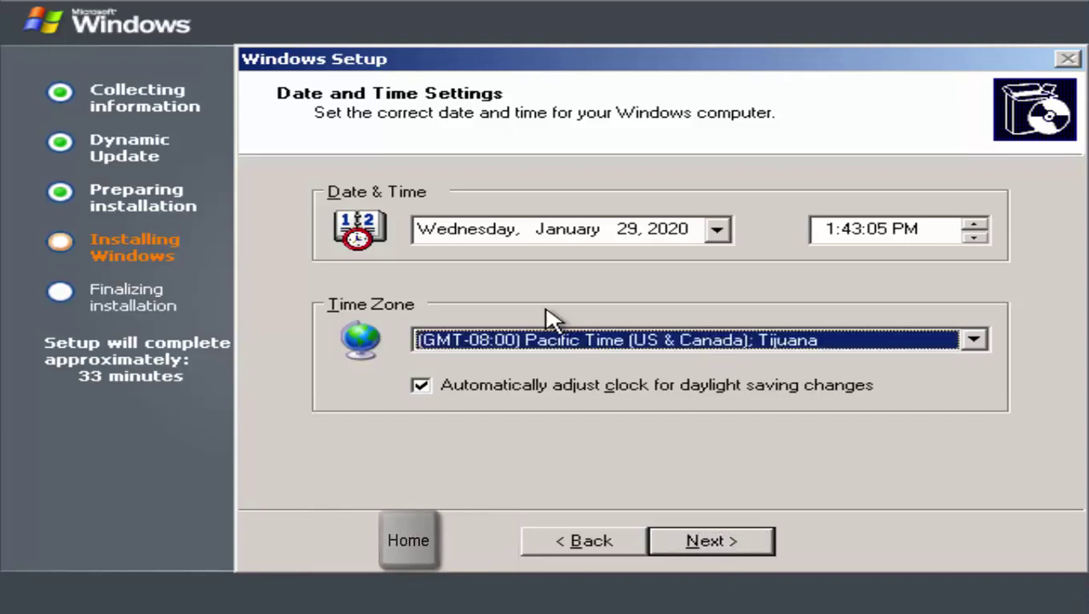
{"action": "key", "text": "Page_Down"}
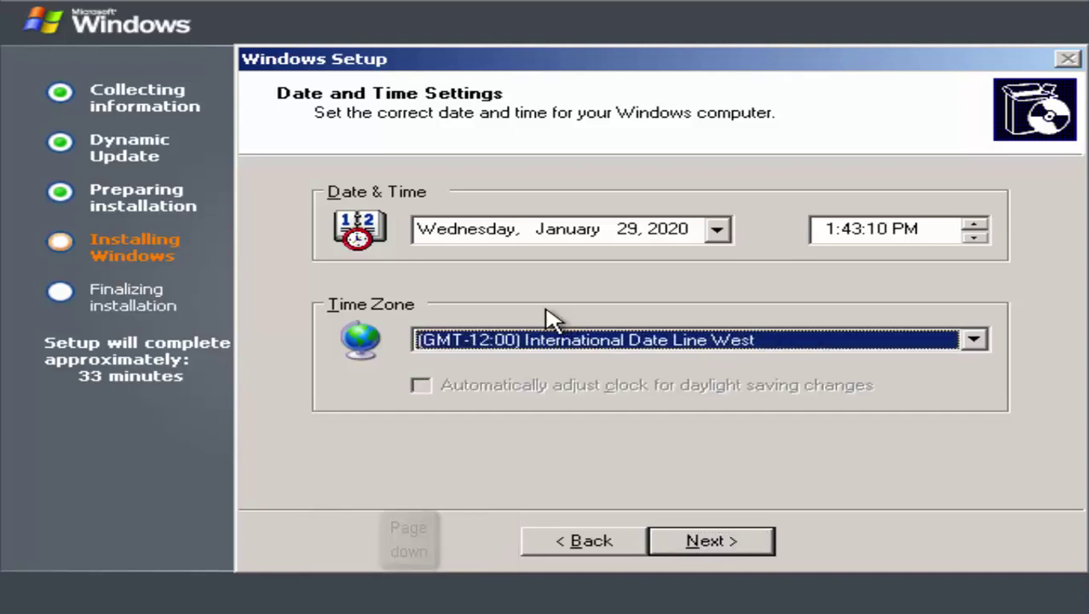
{"action": "key", "text": "Page_Down"}
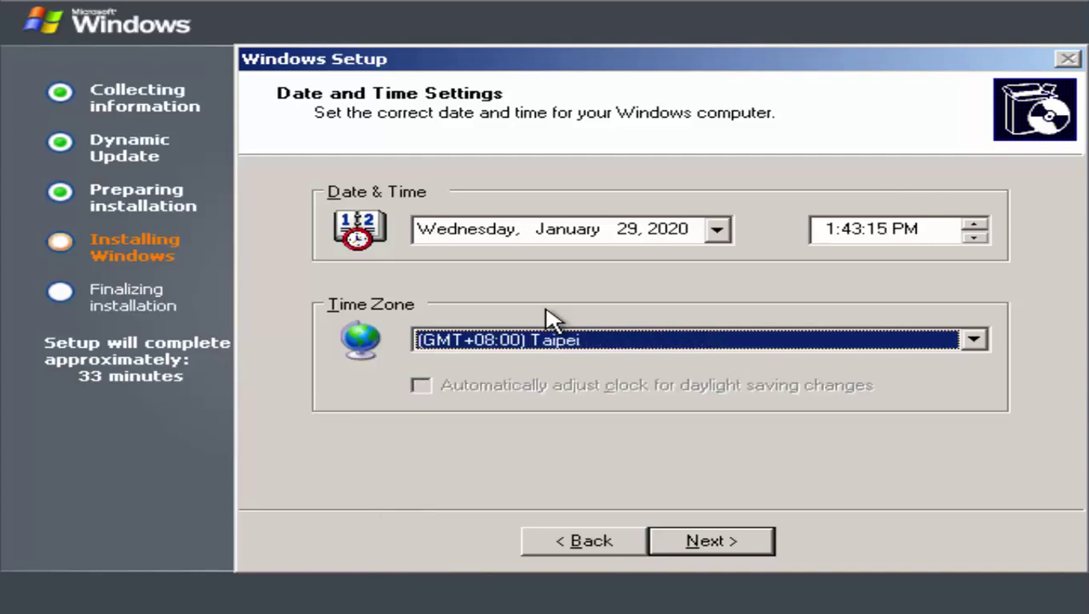
{"action": "key", "text": "alt+n"}
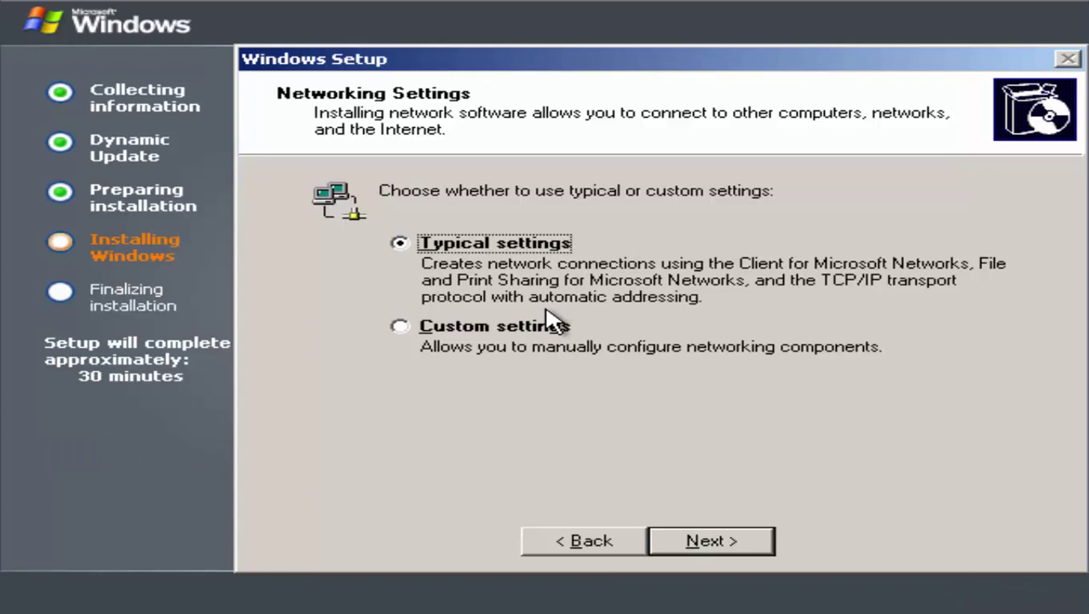
Step: Keep Typical network settings and the WORKGROUP workgroup, letting setup finish
{"action": "key", "text": "alt+n"}
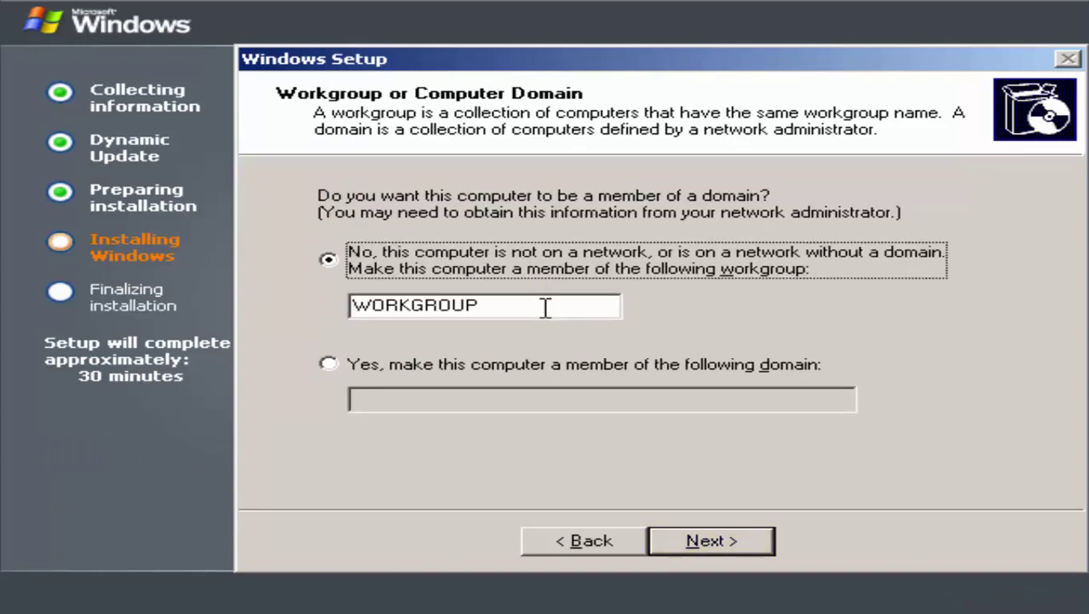
{"action": "key", "text": "alt+n"}
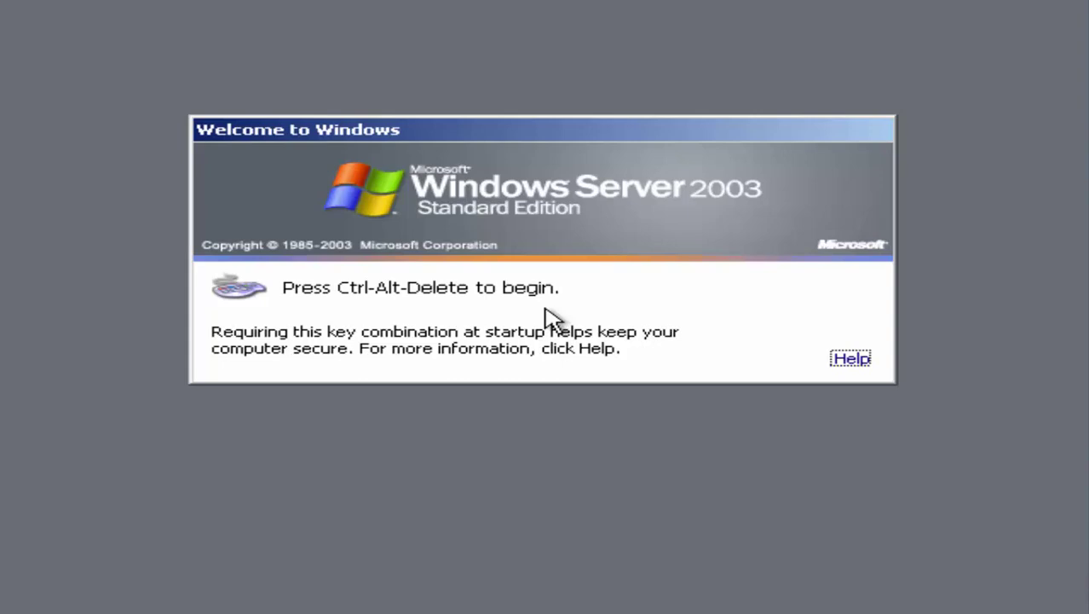
Step: Read the Logon Help about the Ctrl+Alt+Delete key combination, then close it
{"action": "key", "text": "space"}
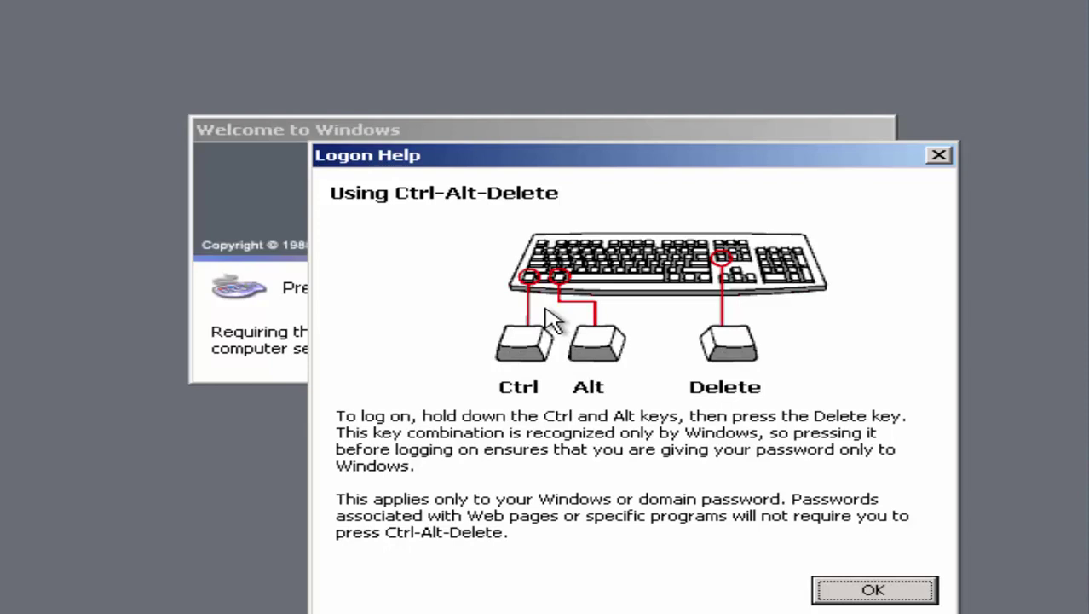
{"action": "key", "text": "space"}
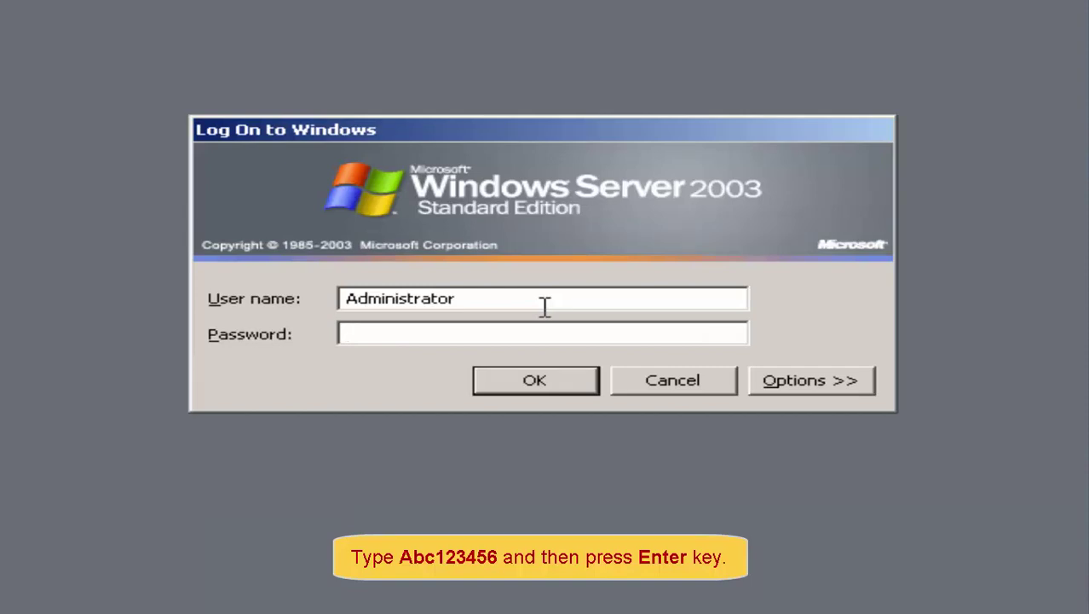
Step: Enter the Administrator account password and submit the logon
{"action": "type", "text": "Abc1234"}
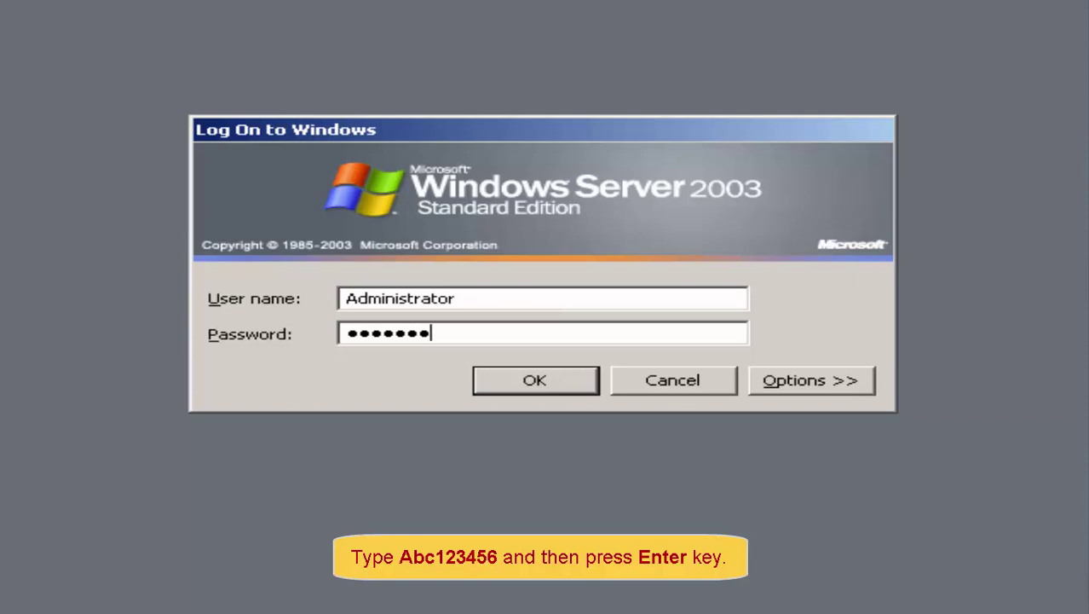
{"action": "type", "text": "56"}
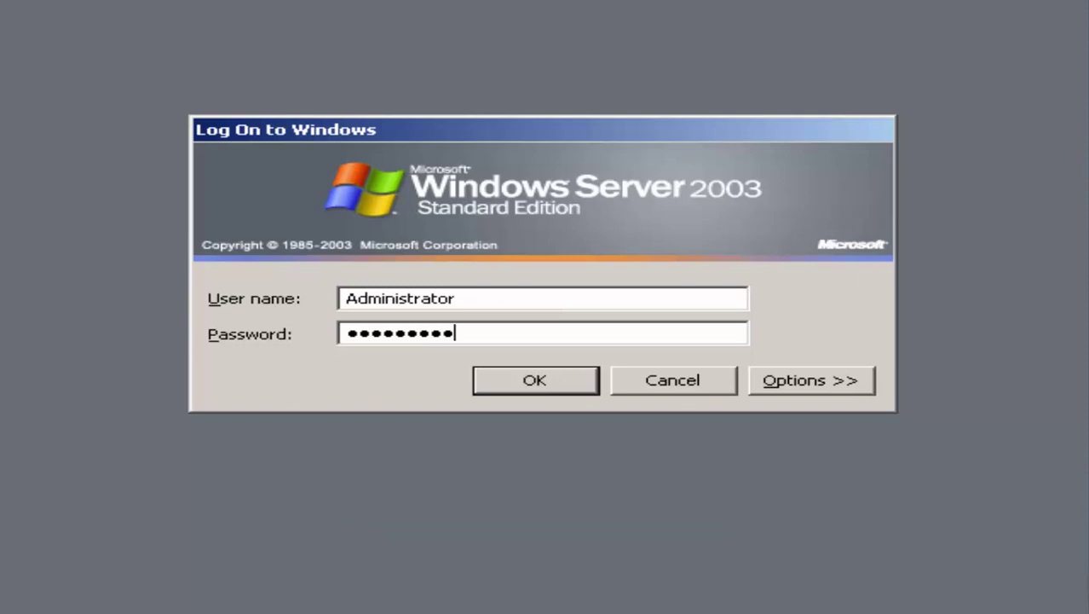
{"action": "key", "text": "Return"}
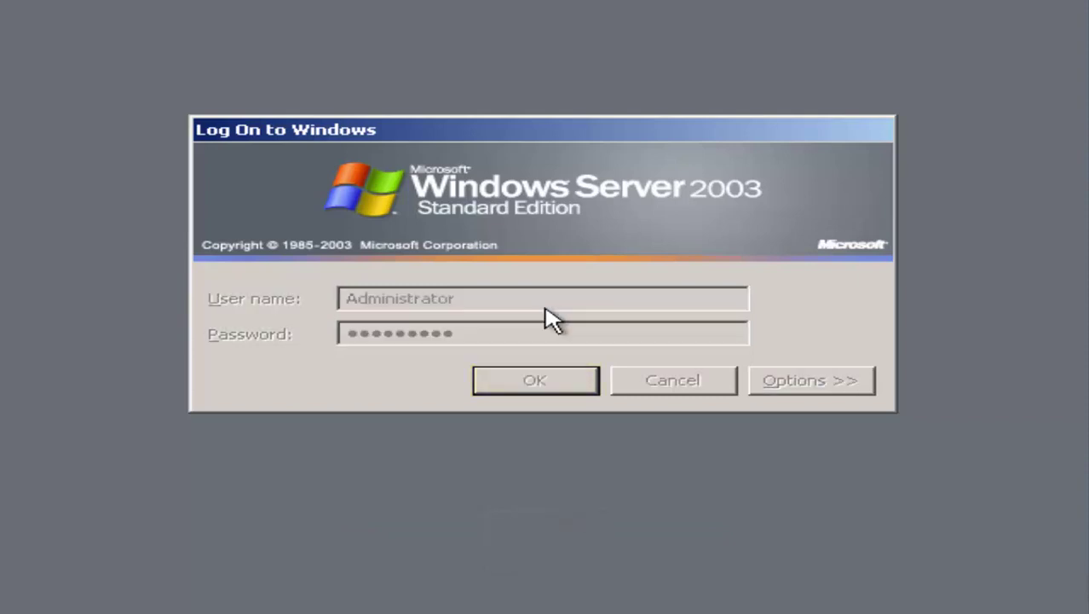